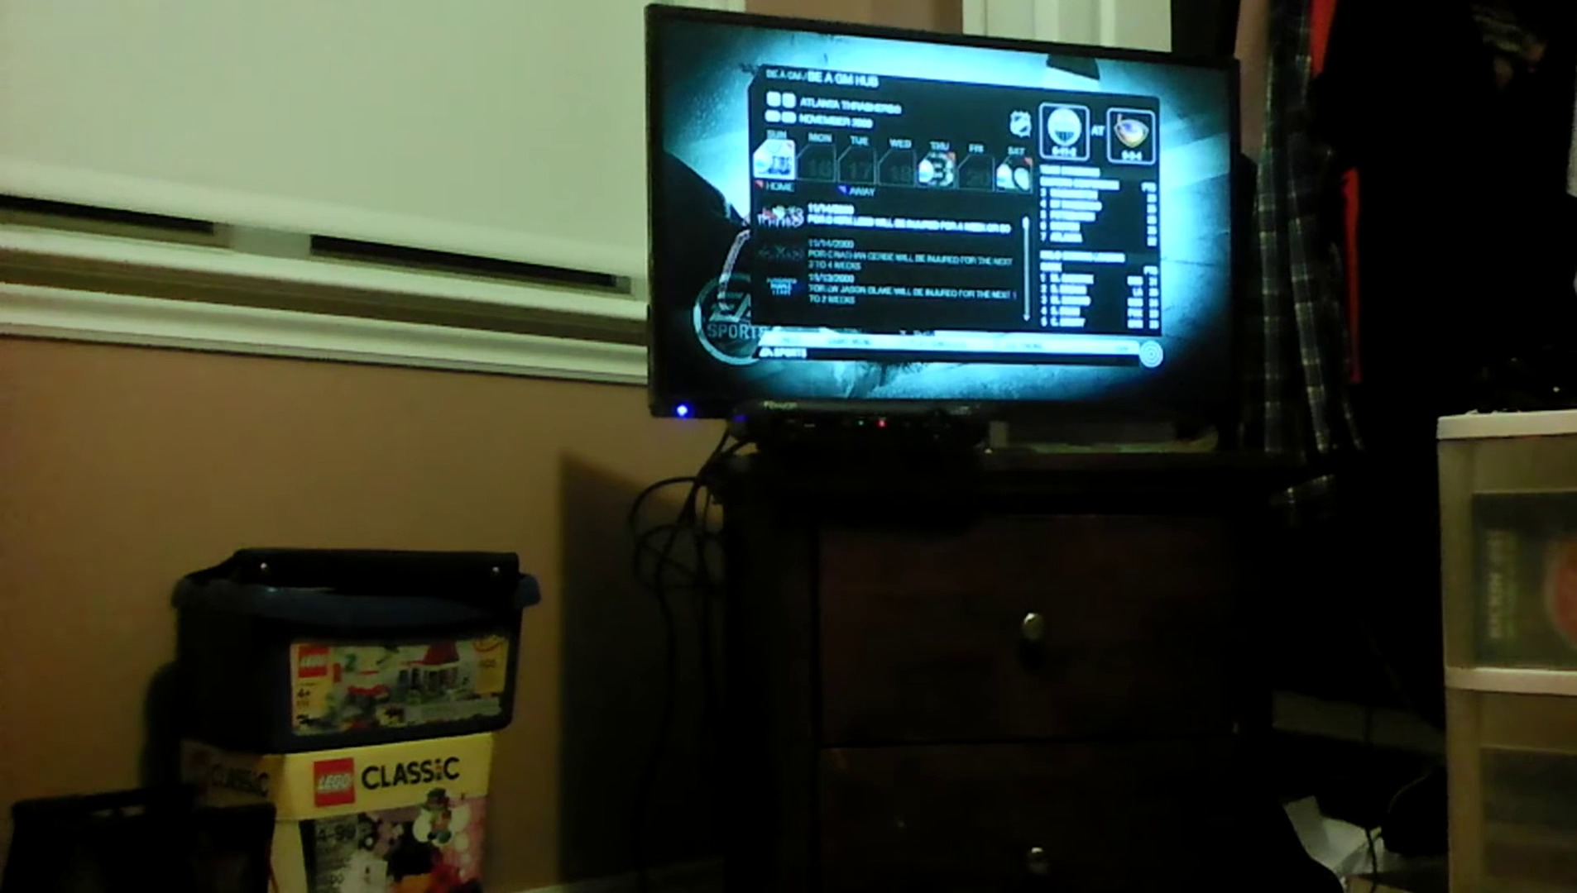
# - Sim the Thrashers' schedule ahead through mid-November, including both AHL and NHL games
pyautogui.press('Return')
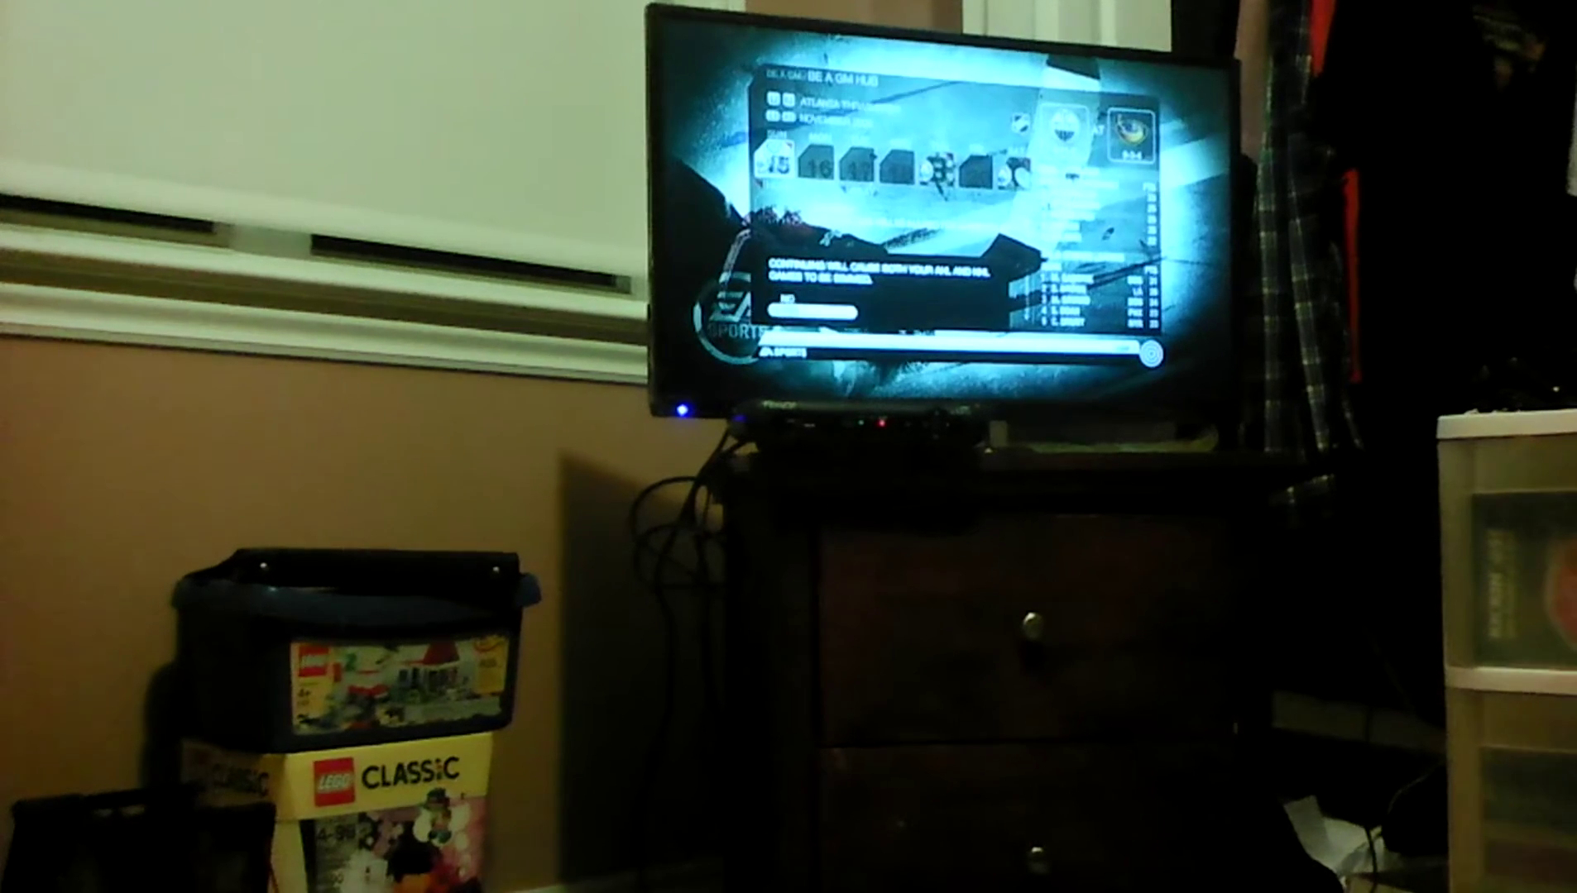
pyautogui.press('Return')
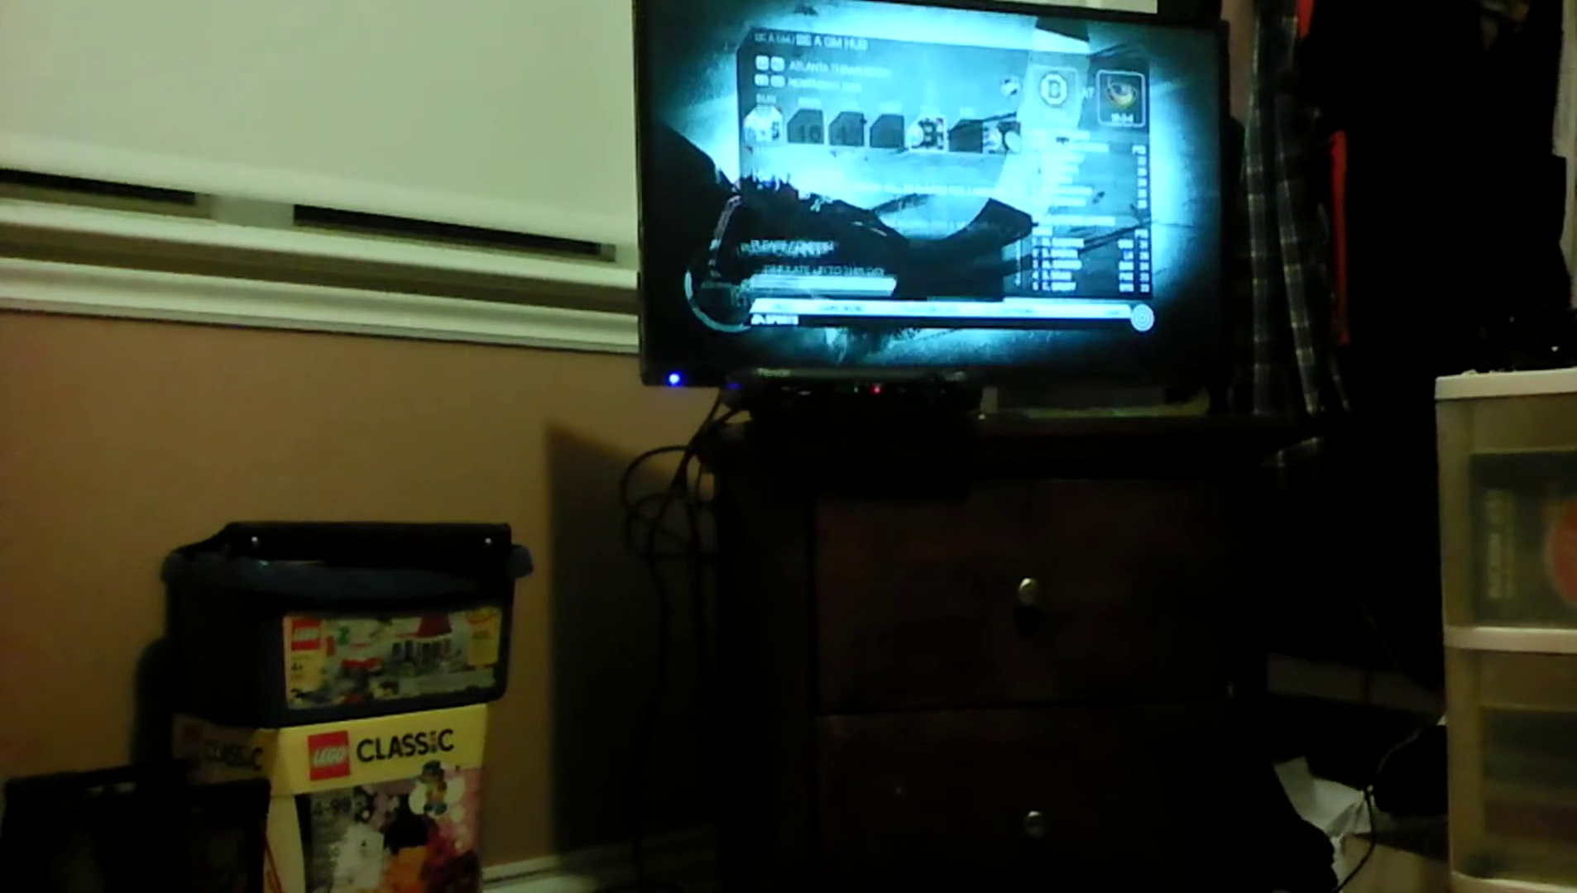
pyautogui.press('Return')
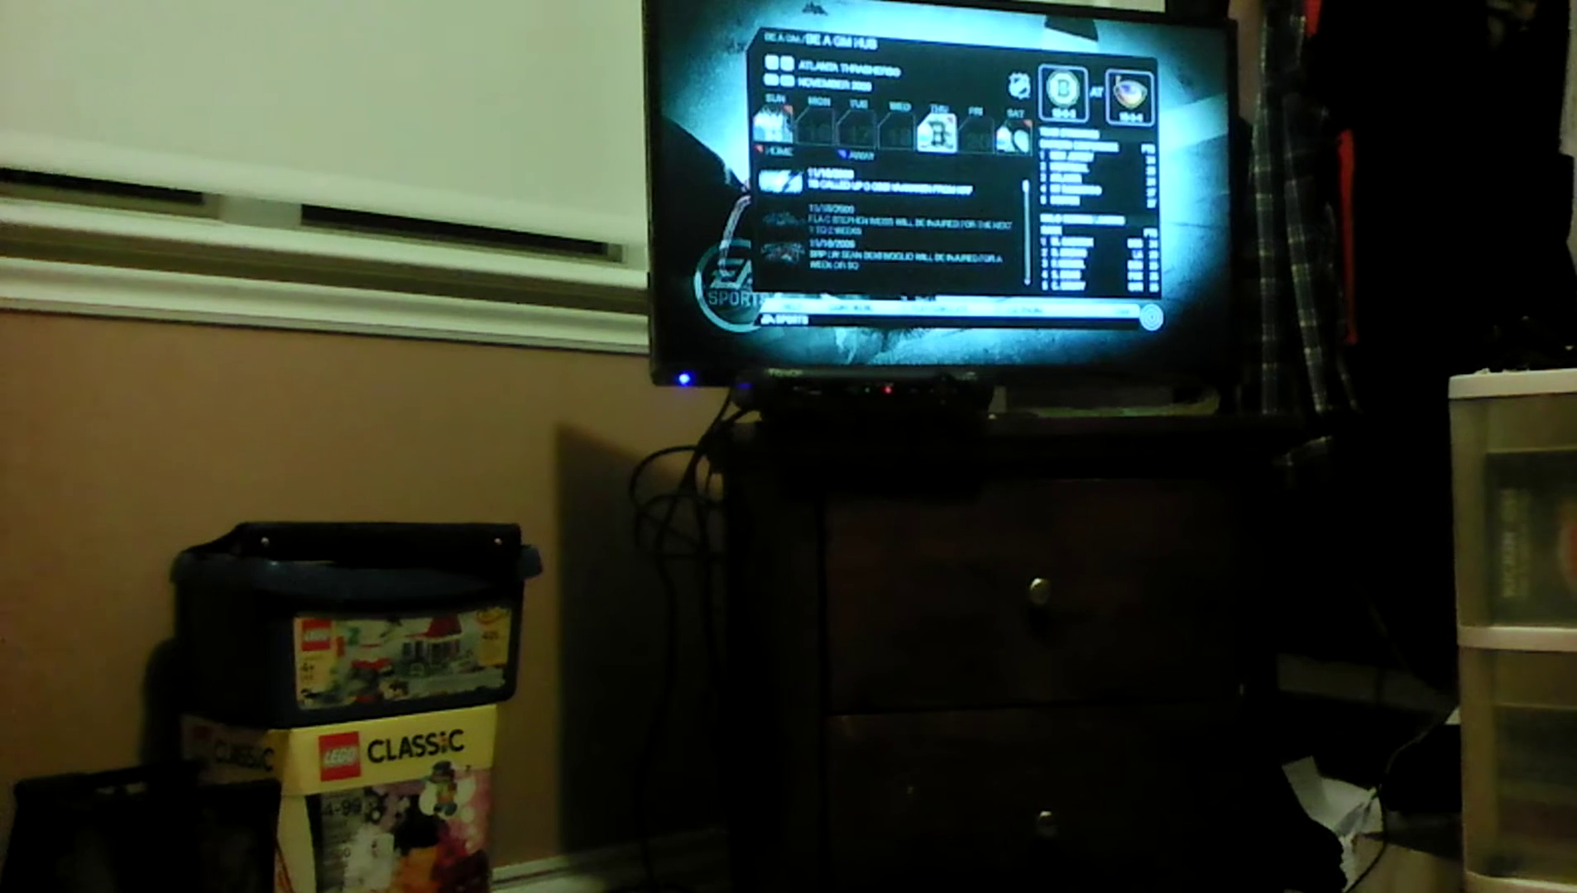
# - Sim AHL and NHL games up to the Boston game day, a 6-3 Thrashers win
pyautogui.press('Return')
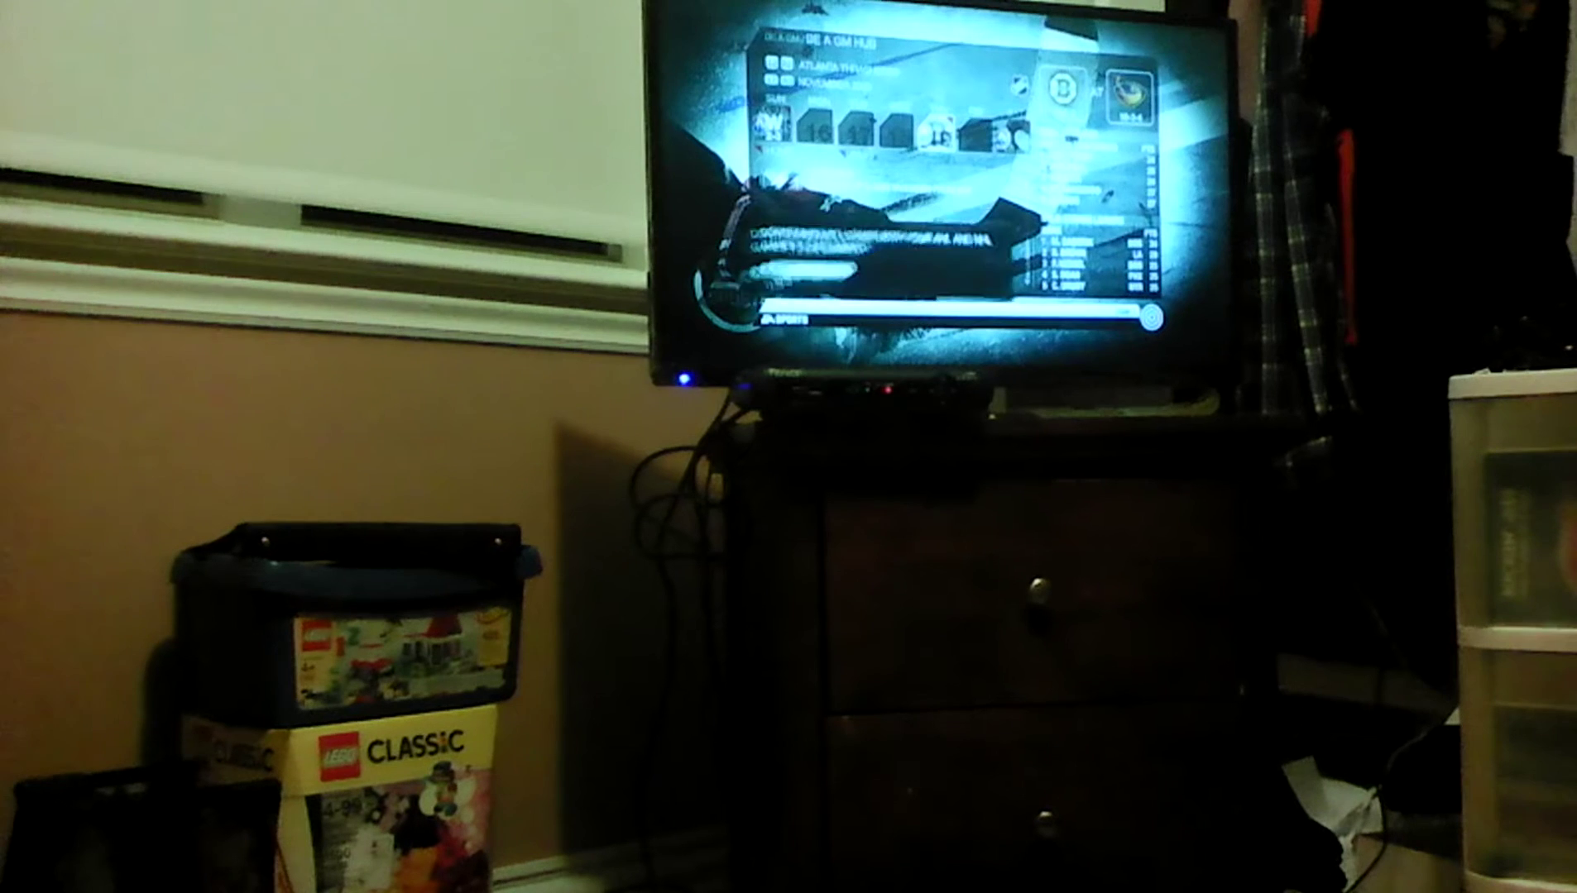
pyautogui.press('Down')
pyautogui.press('Return')
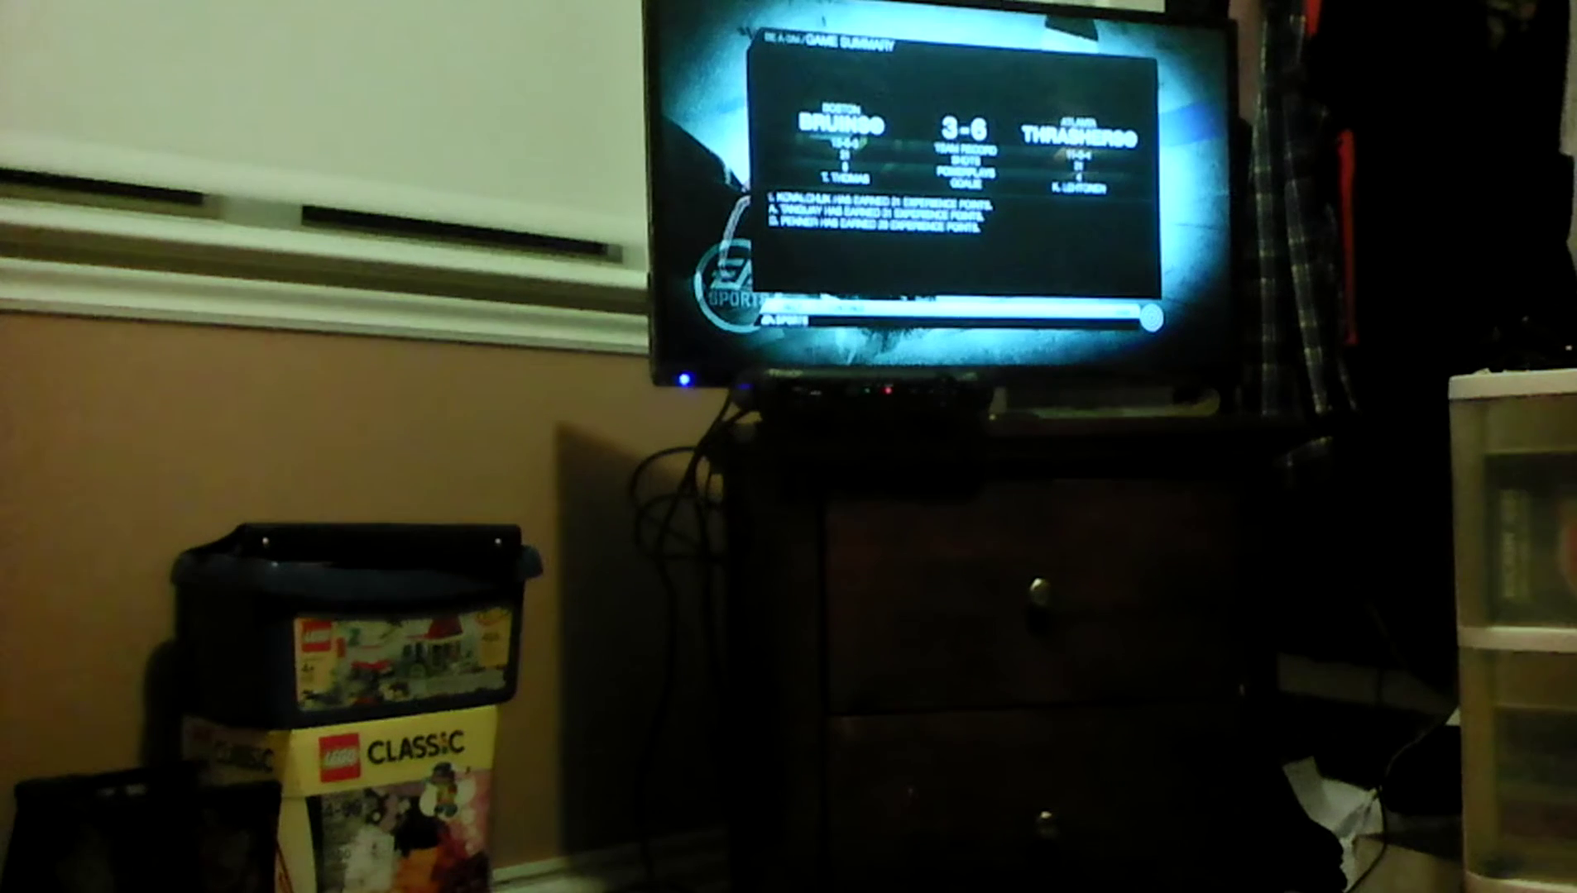
# - Dismiss the Boston summary and sim AHL and NHL games through the Pittsburgh game
pyautogui.press('Return')
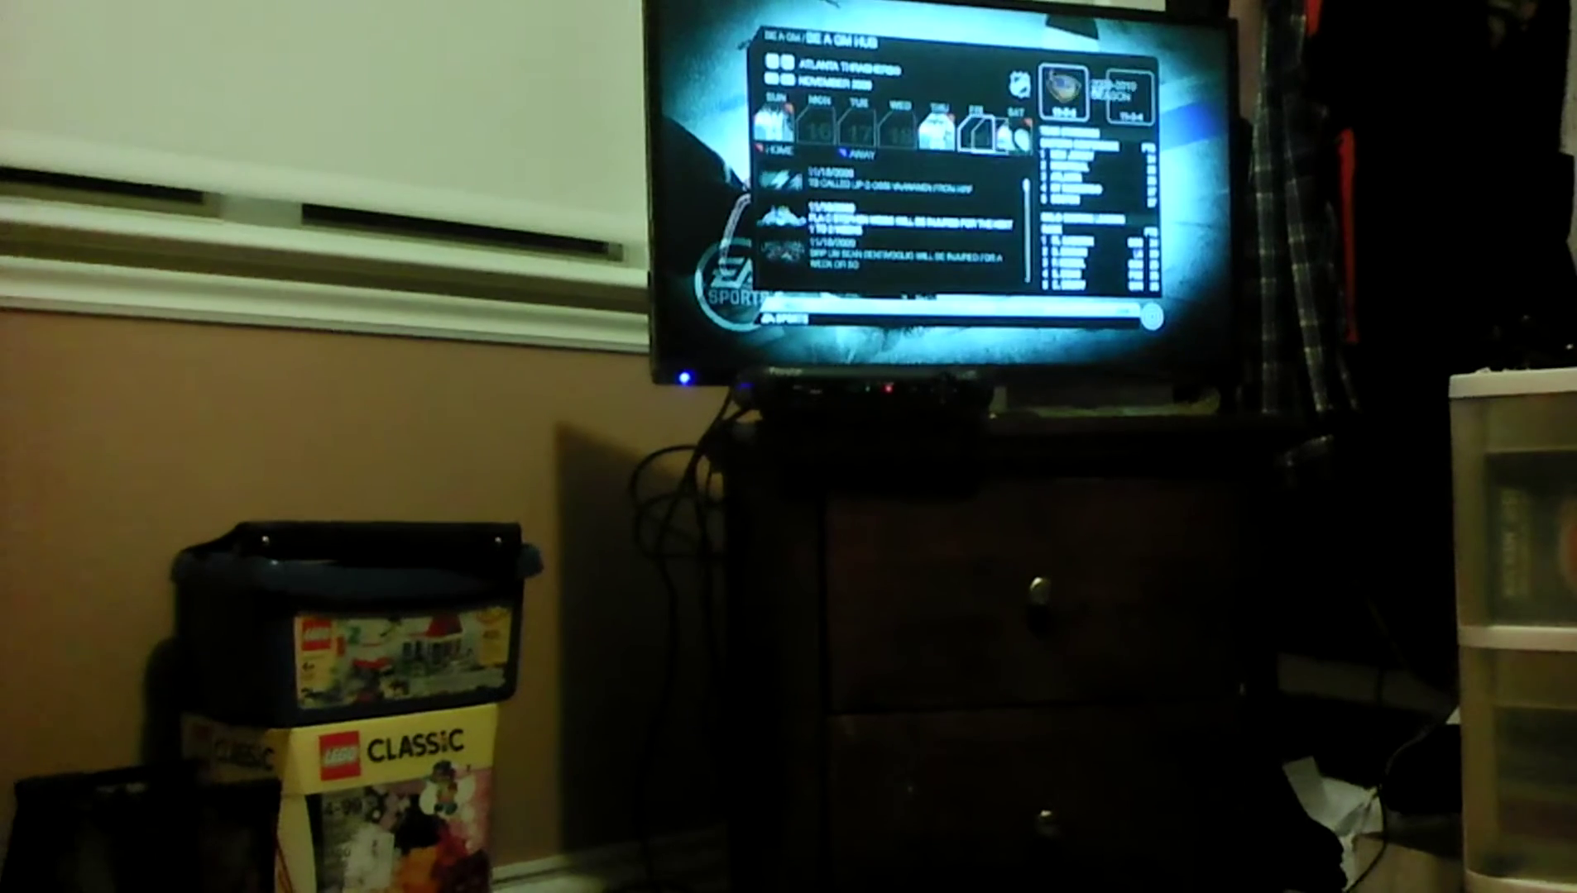
pyautogui.press('Return')
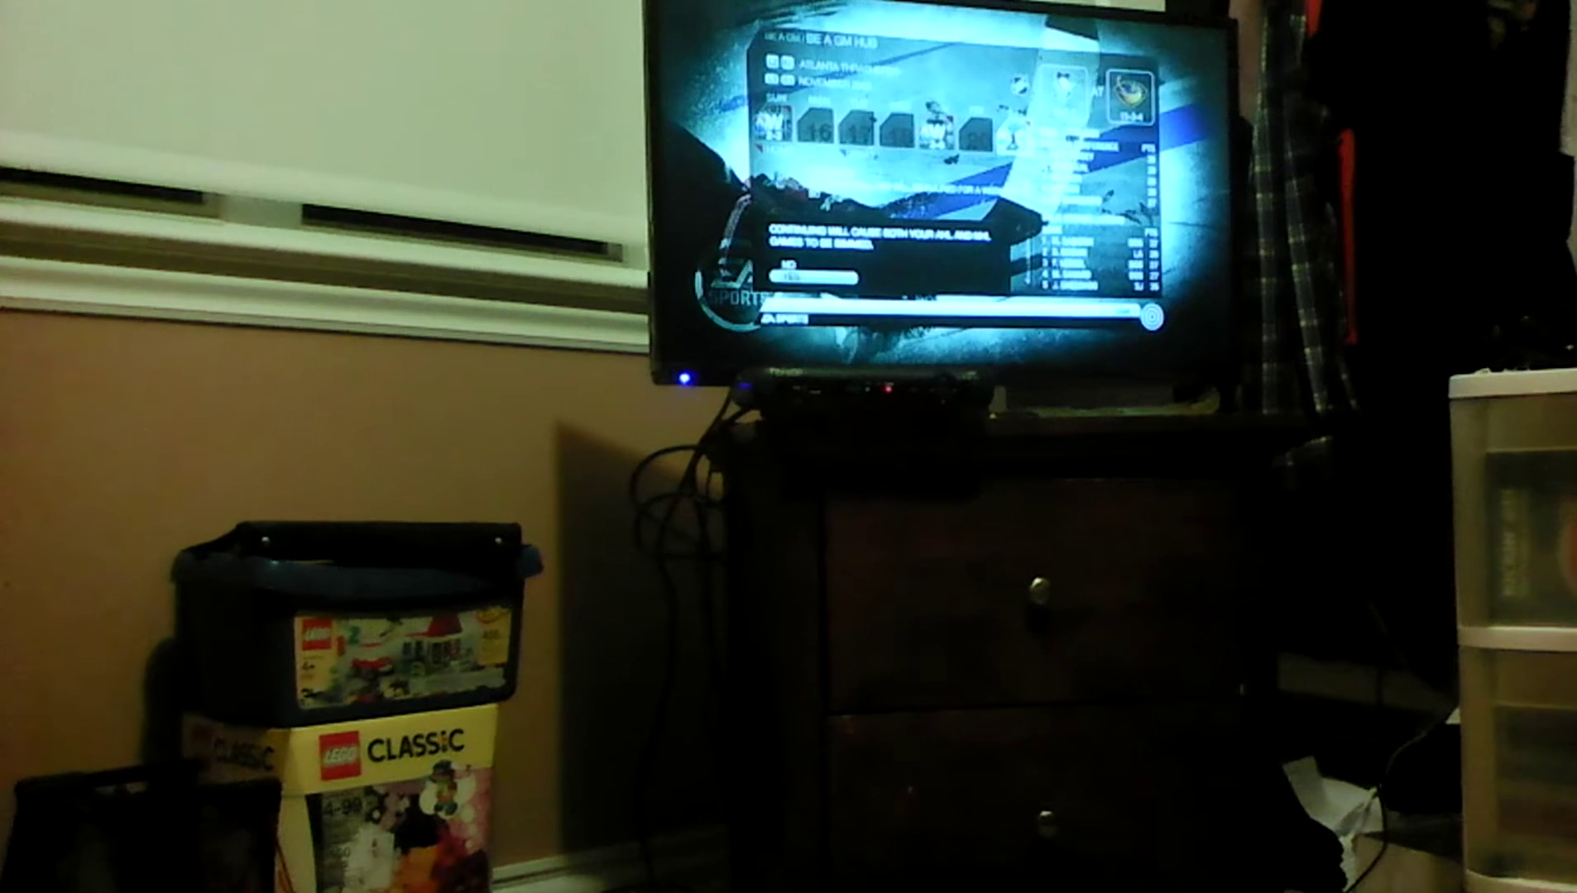
pyautogui.press('Return')
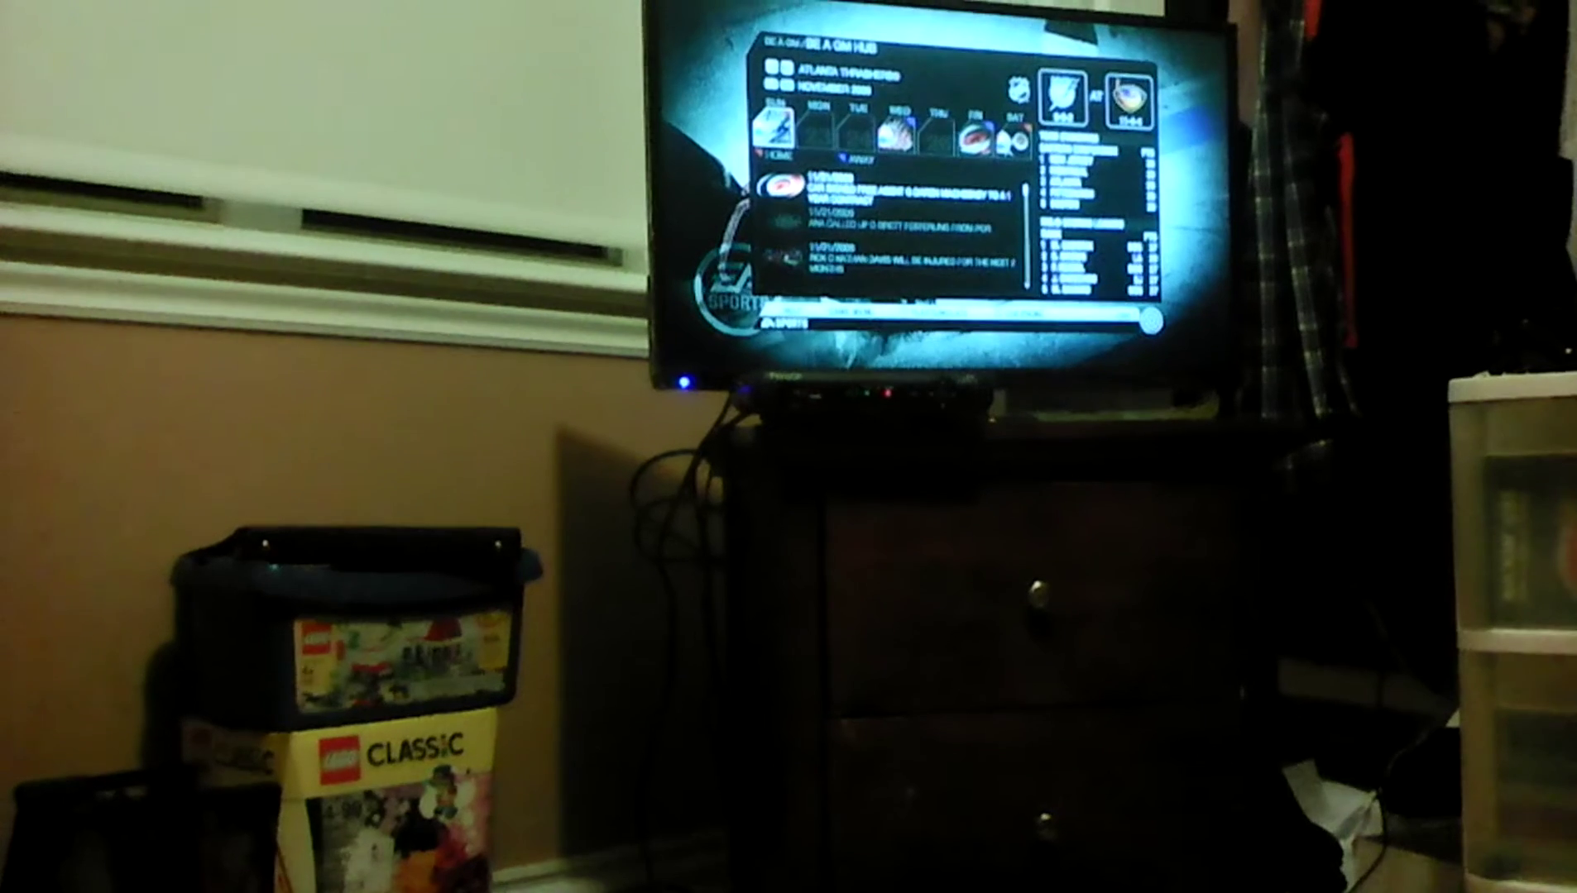
# - Sim AHL and NHL games to a later November day, before the Flyers matchup
pyautogui.press('Return')
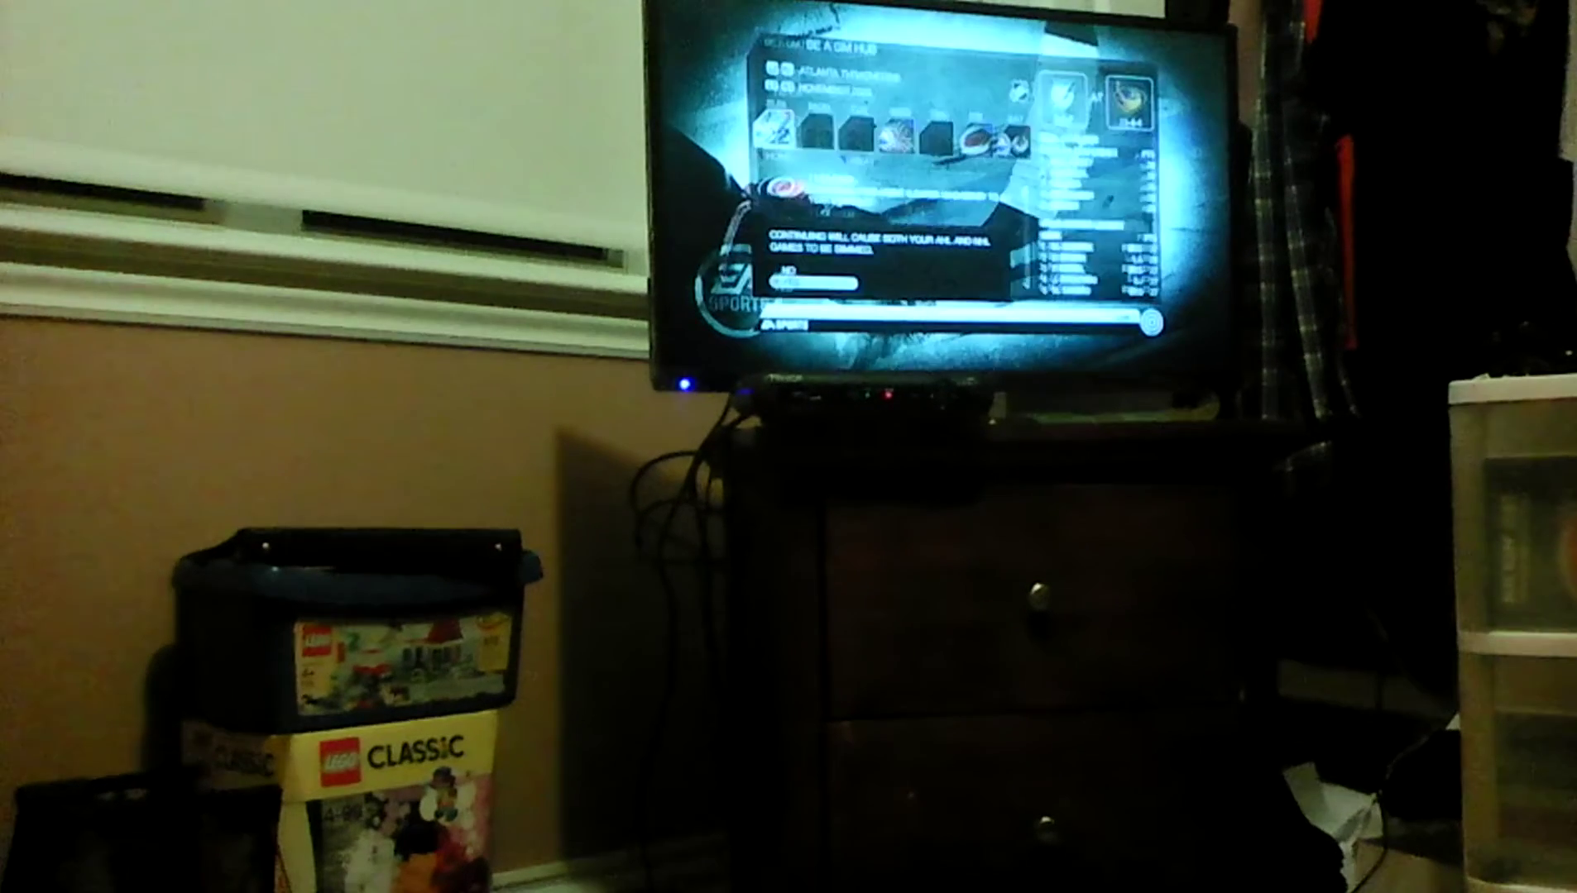
pyautogui.press('Return')
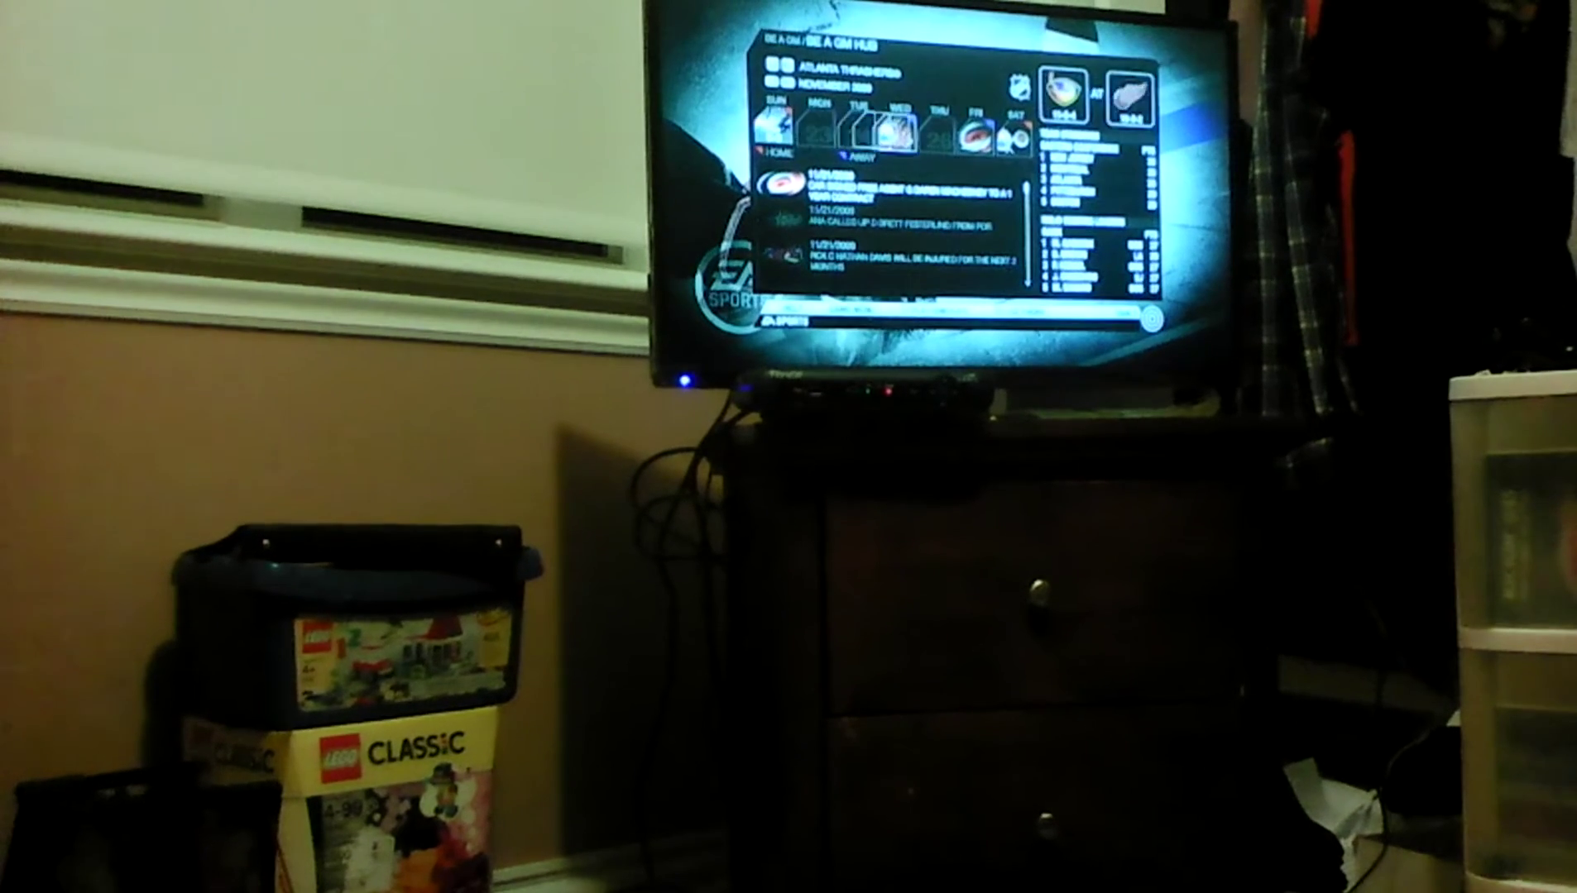
pyautogui.press('Return')
pyautogui.press('Return')
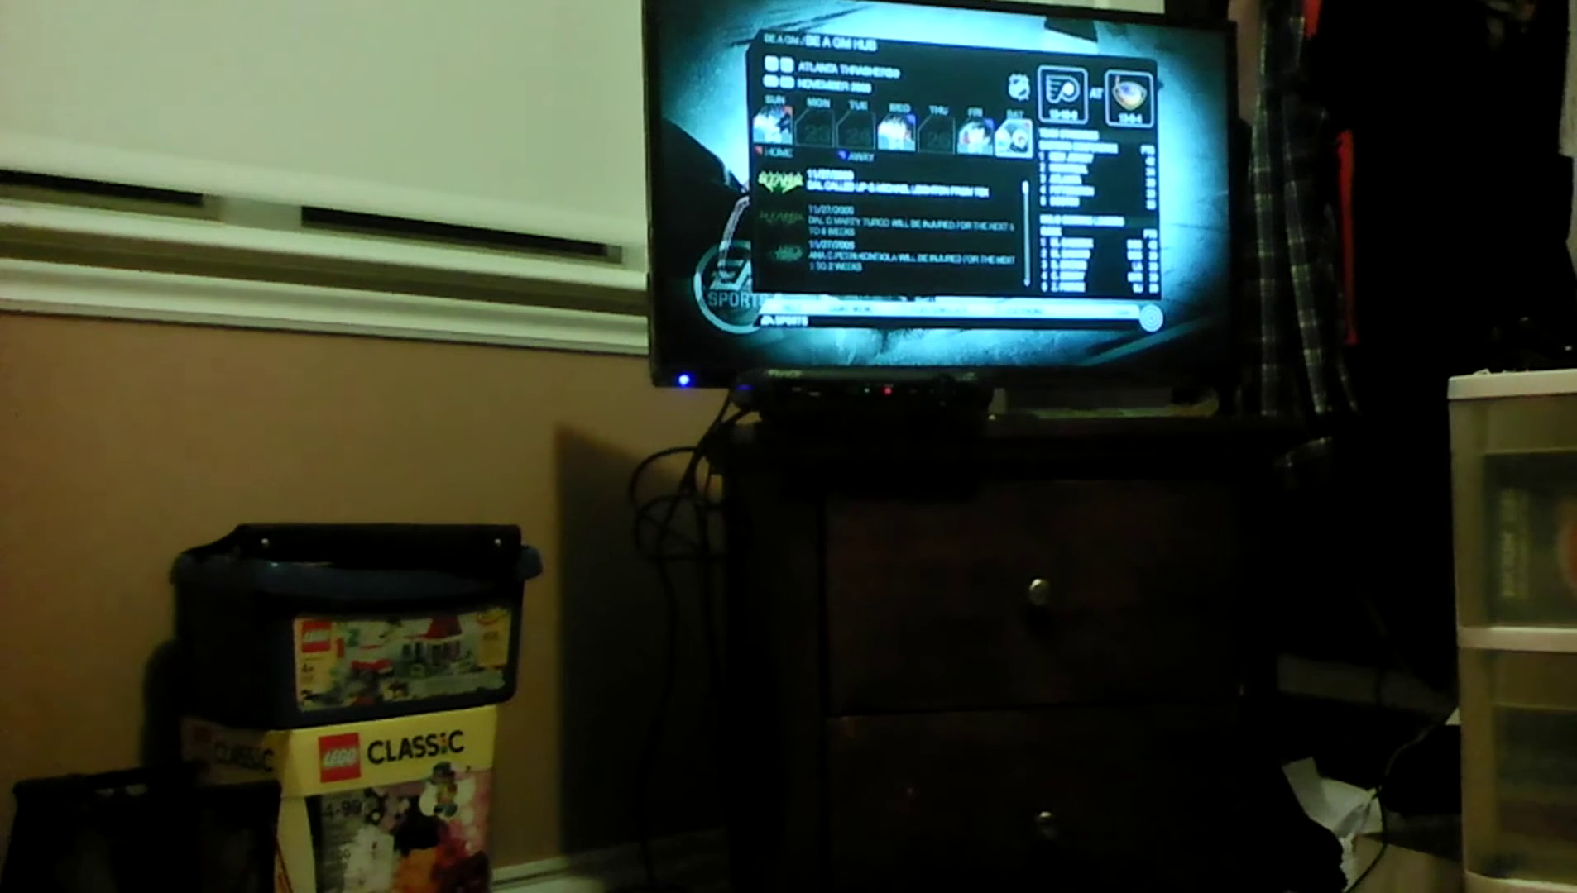
# - Choose a later late-November day to sim to, bringing up the AHL/NHL sim prompt
pyautogui.press('Return')
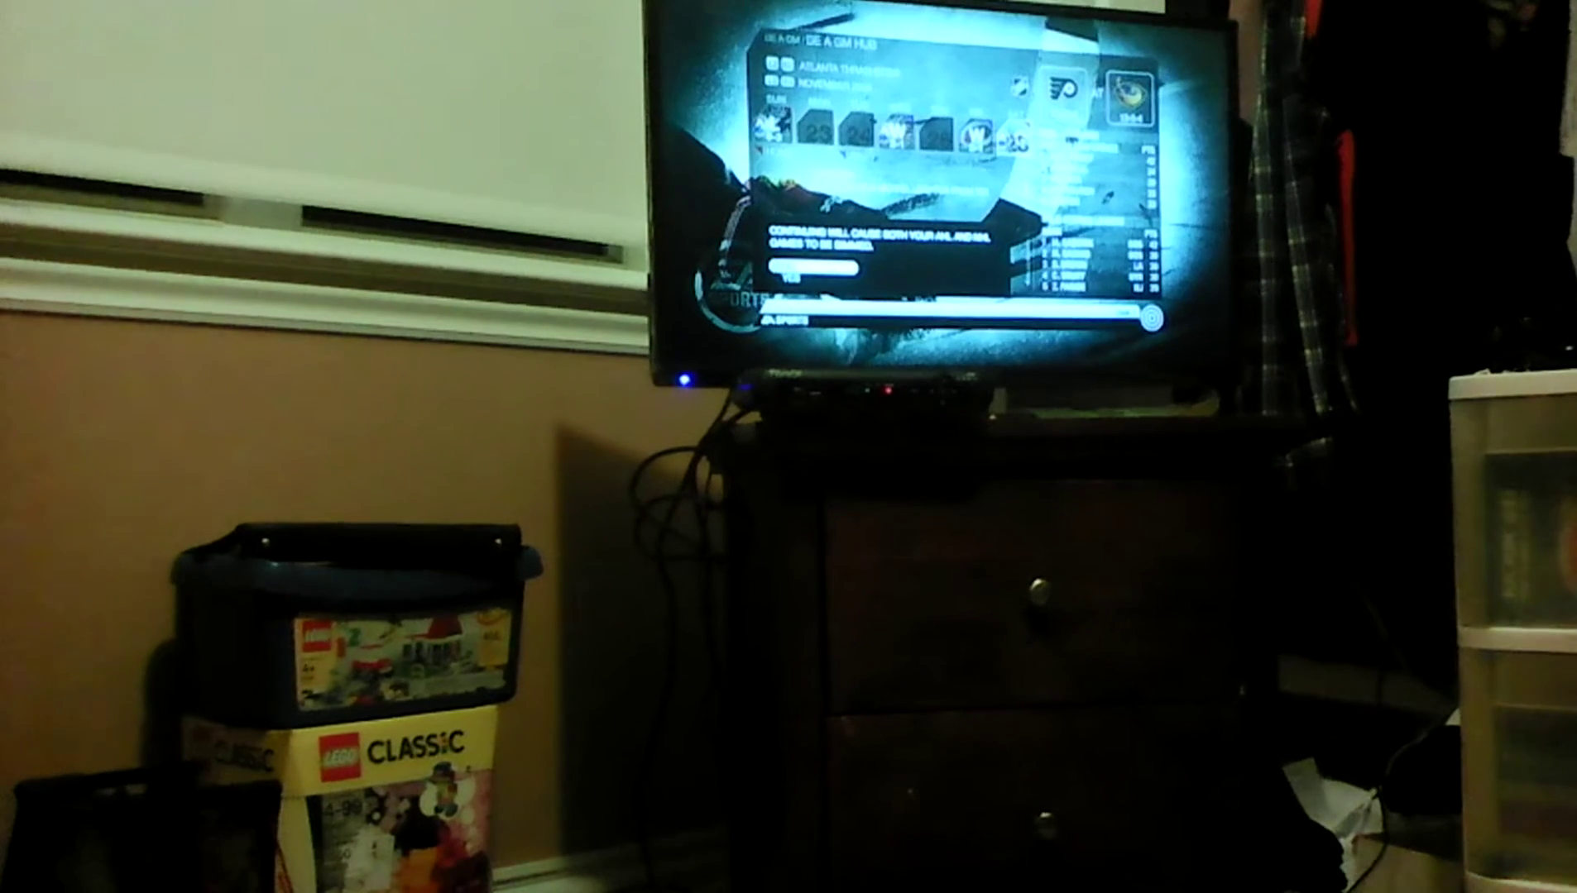
# - Accept the AHL/NHL sim and keep simming ahead to day 3 of the week
pyautogui.press('Return')
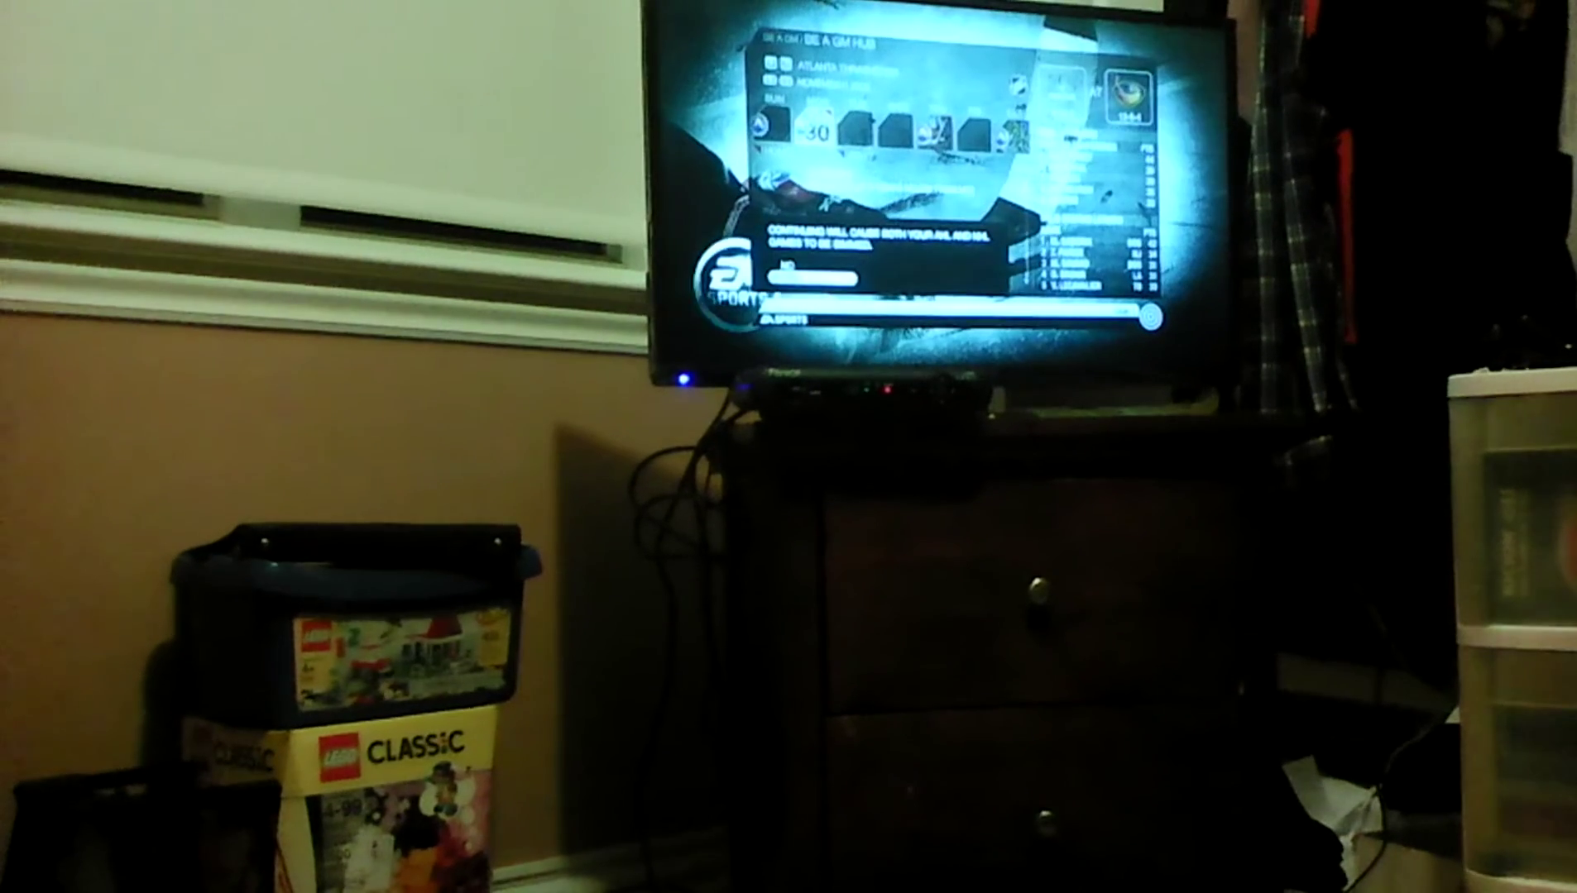
pyautogui.press('Return')
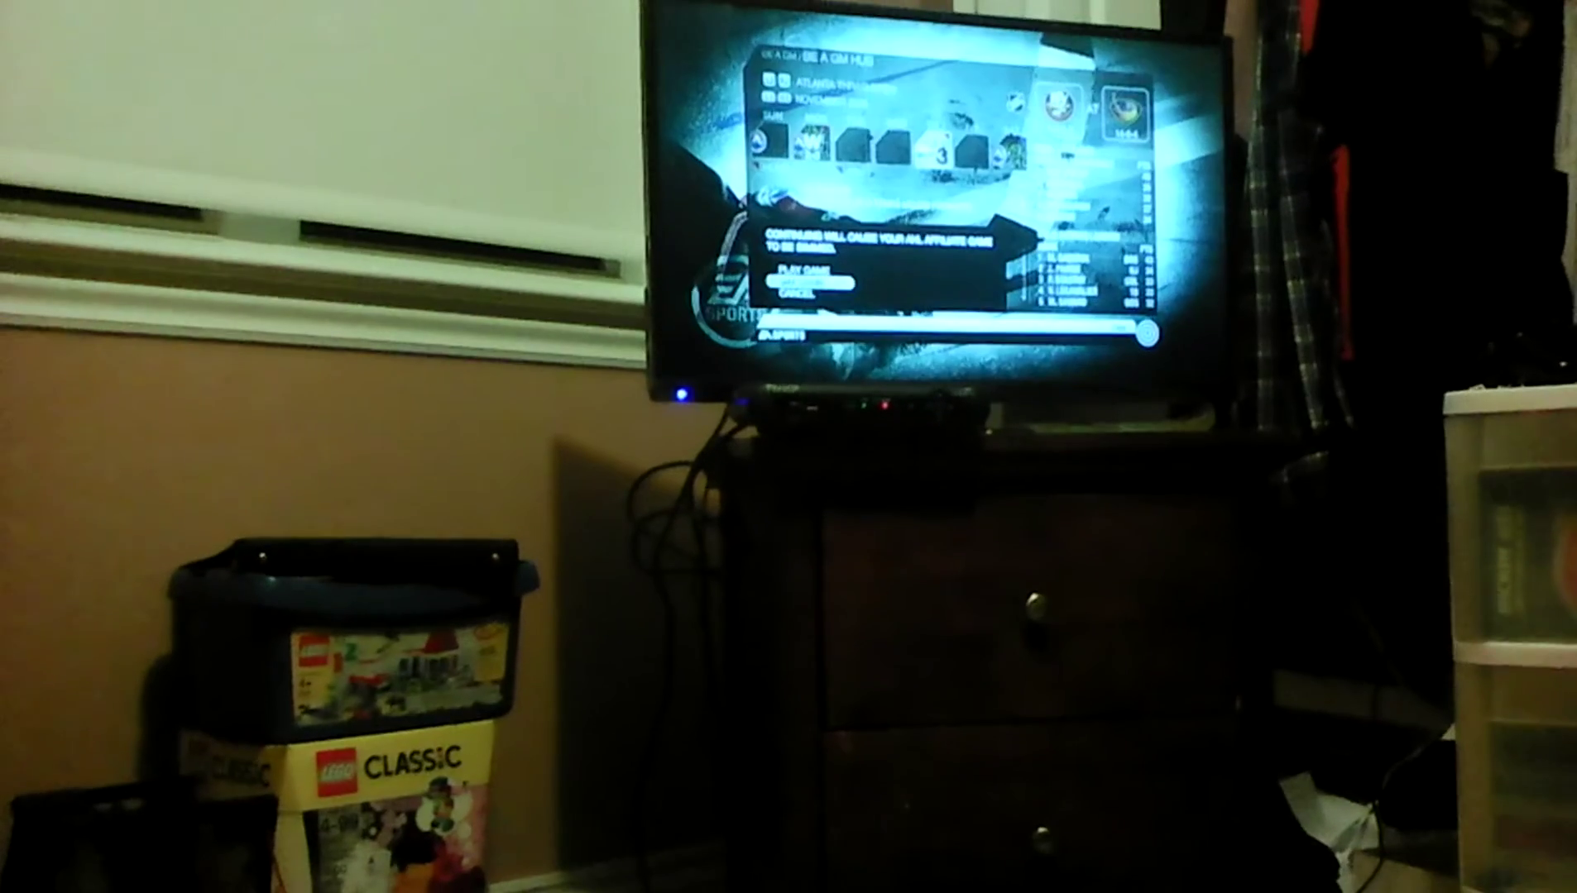
pyautogui.press('Return')
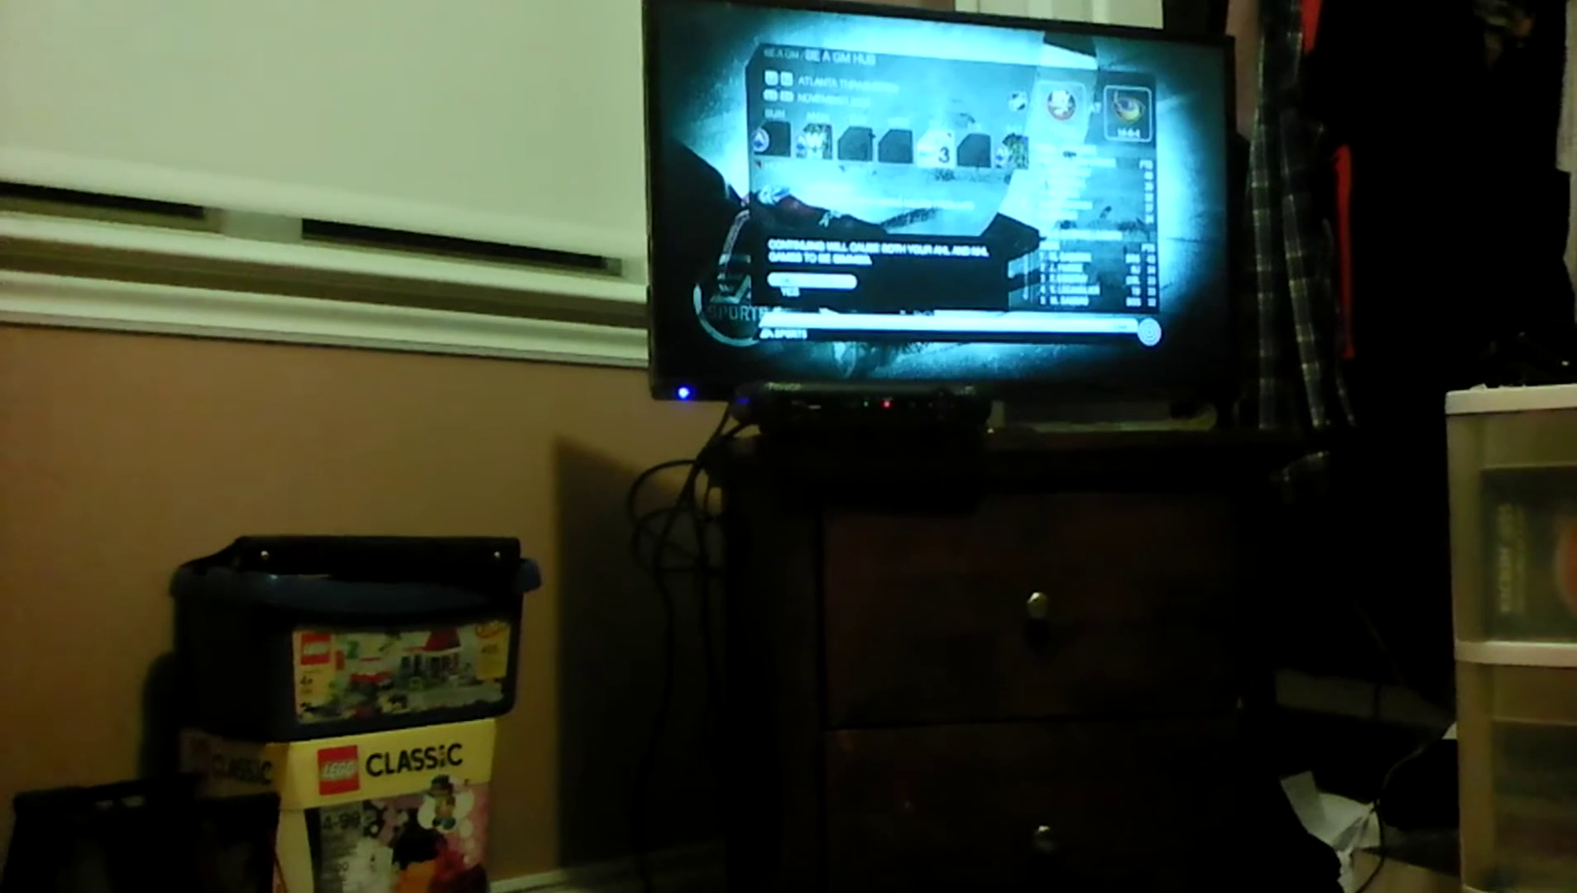
# - Confirm successive AHL/NHL sim prompts until the Florida game stops at 5–4 in overtime
pyautogui.press('Return')
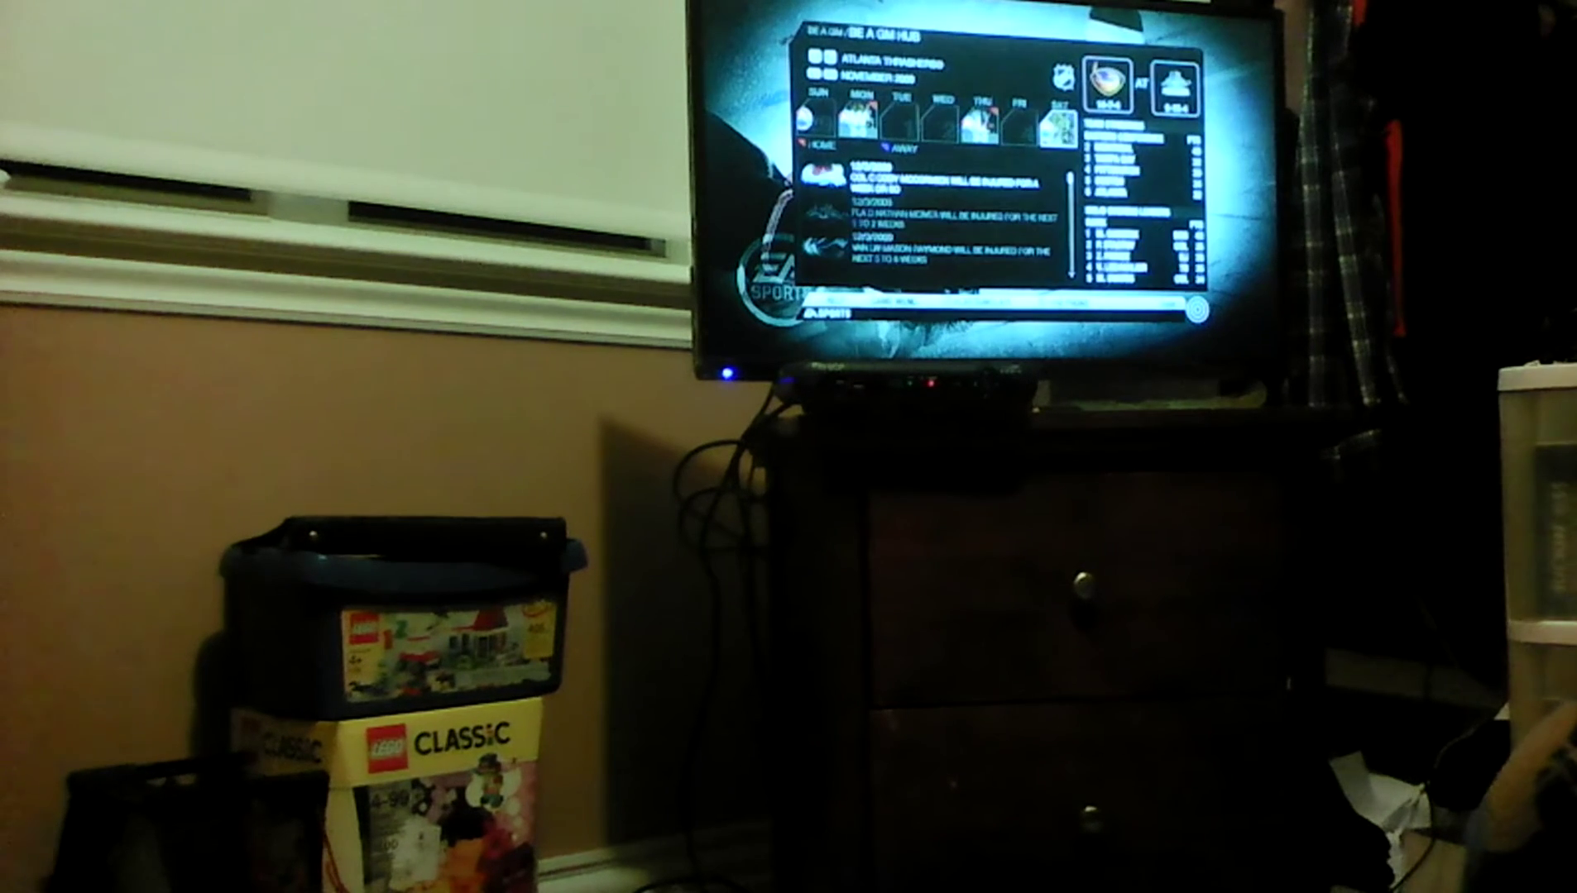
pyautogui.press('Return')
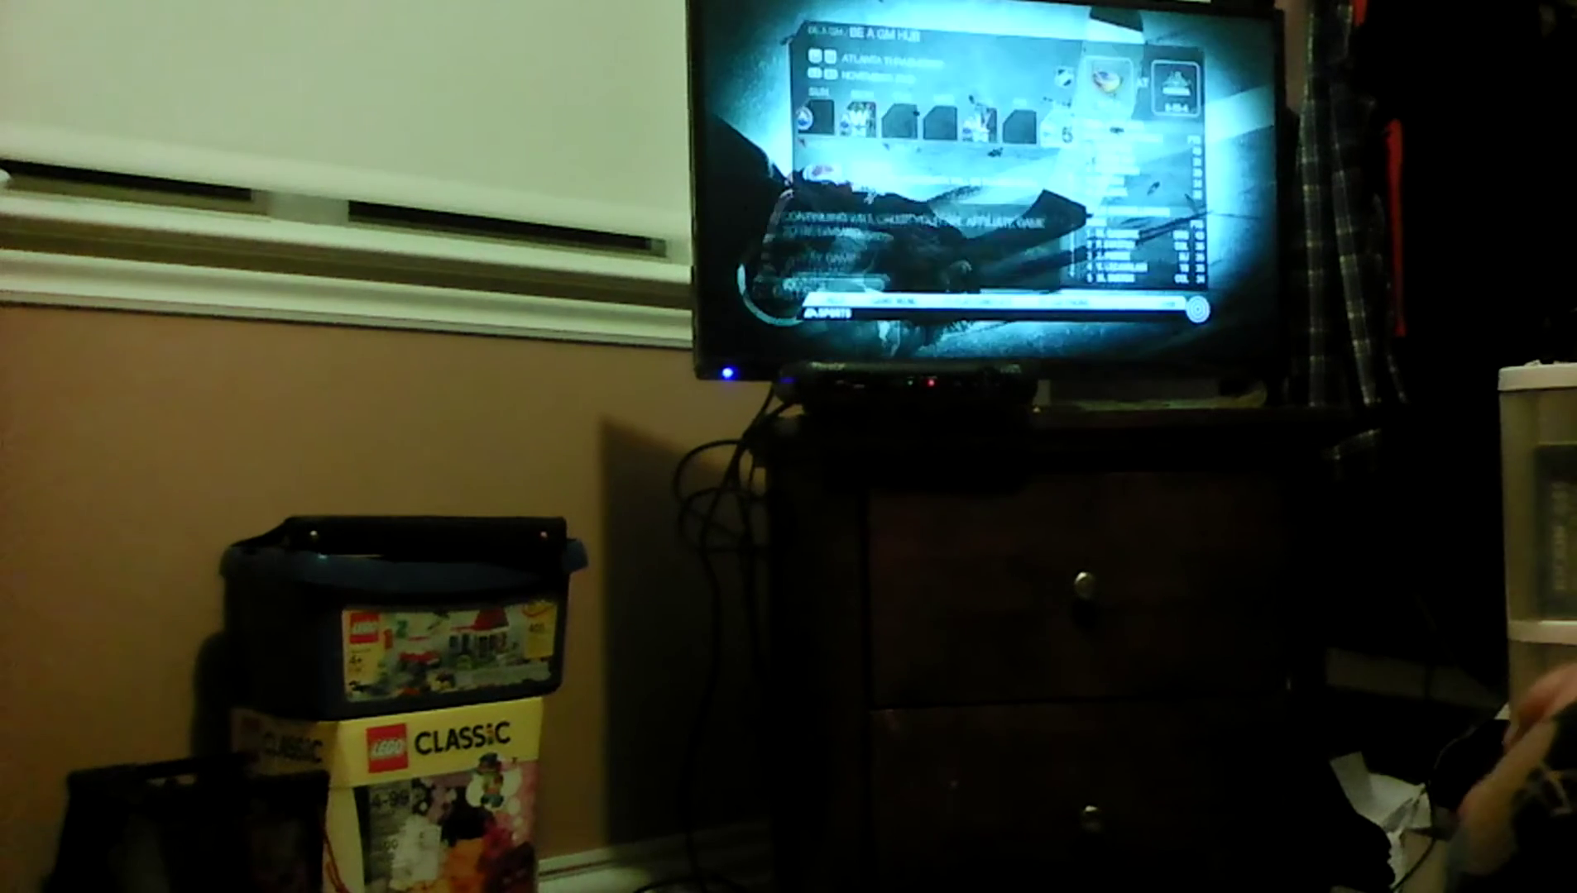
pyautogui.press('Return')
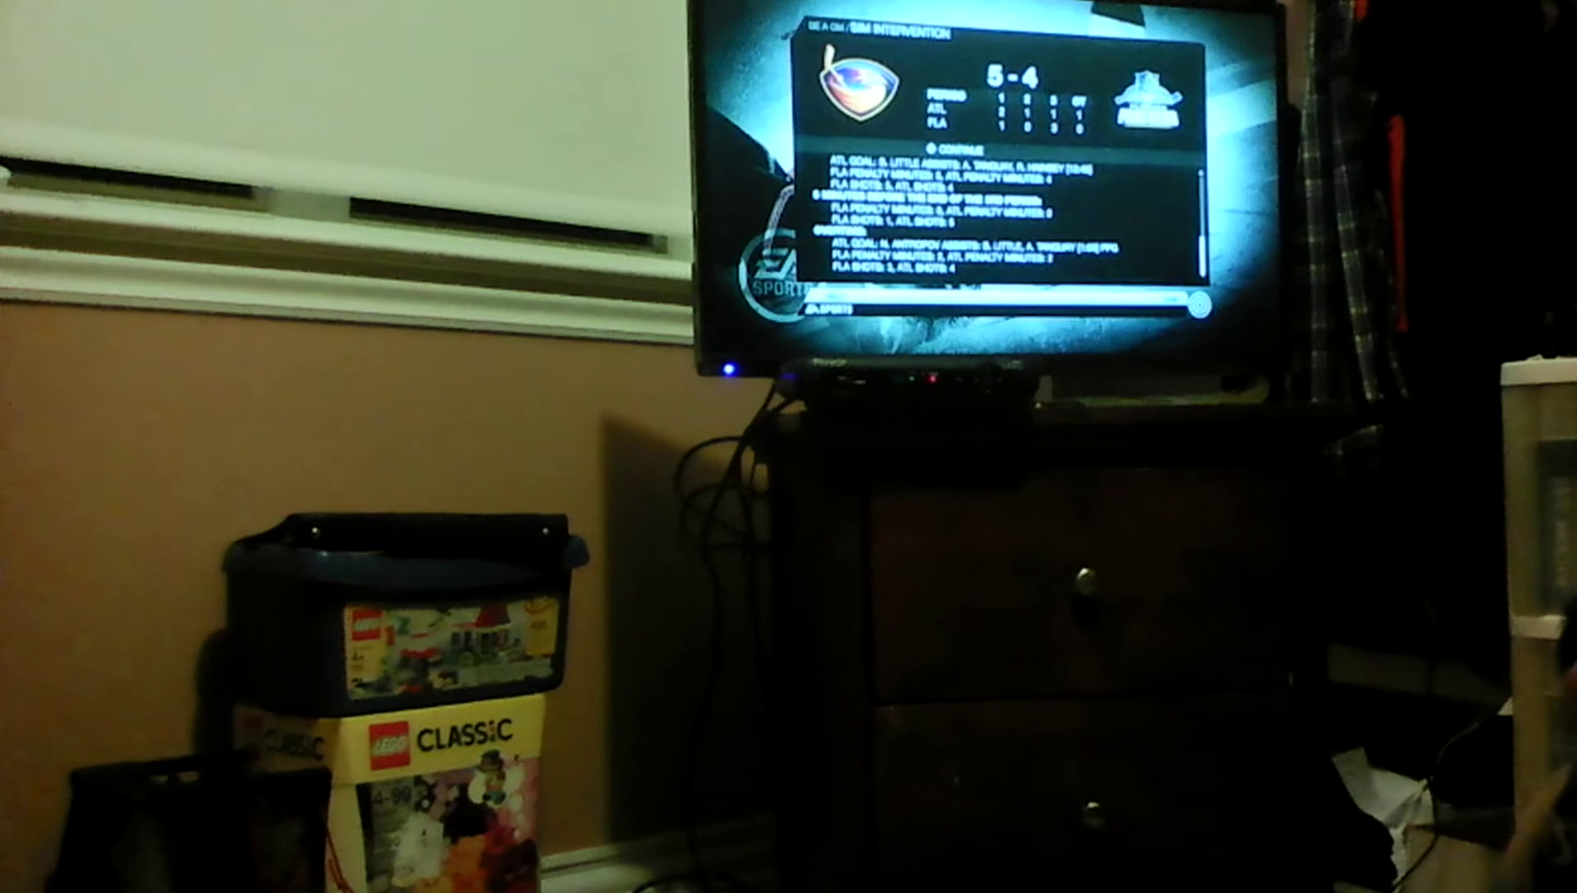
pyautogui.scroll(3, 998, 223)
pyautogui.scroll(1, 998, 222)
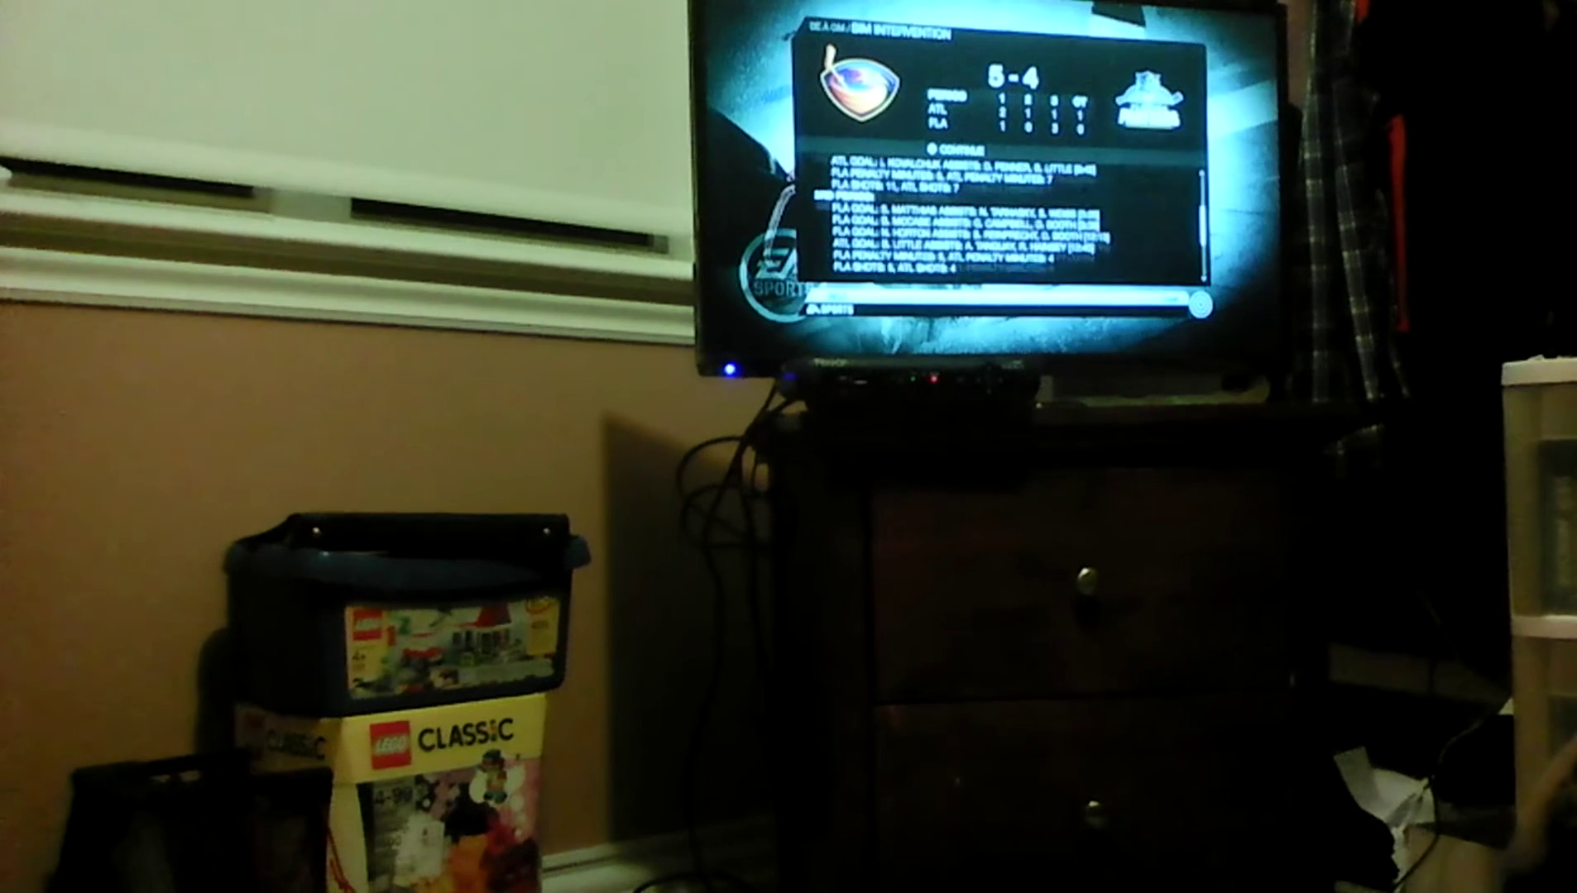
pyautogui.scroll(1, 998, 221)
pyautogui.scroll(1, 998, 222)
pyautogui.scroll(1, 998, 222)
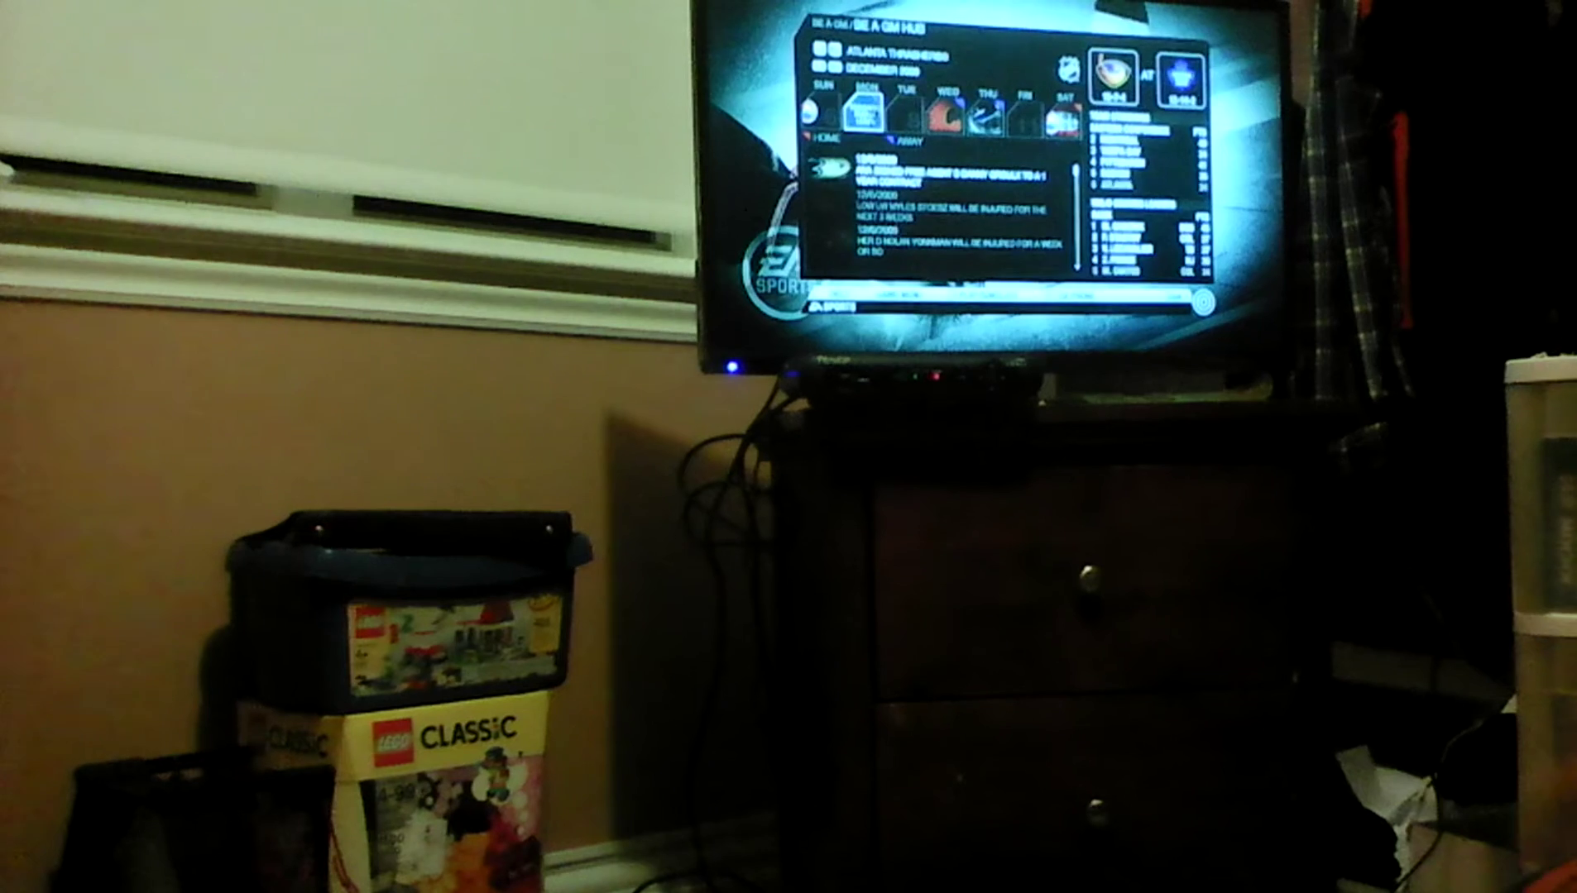
# - Sim the next December game, stopping with Atlanta leading Toronto 4–3
pyautogui.press('Return')
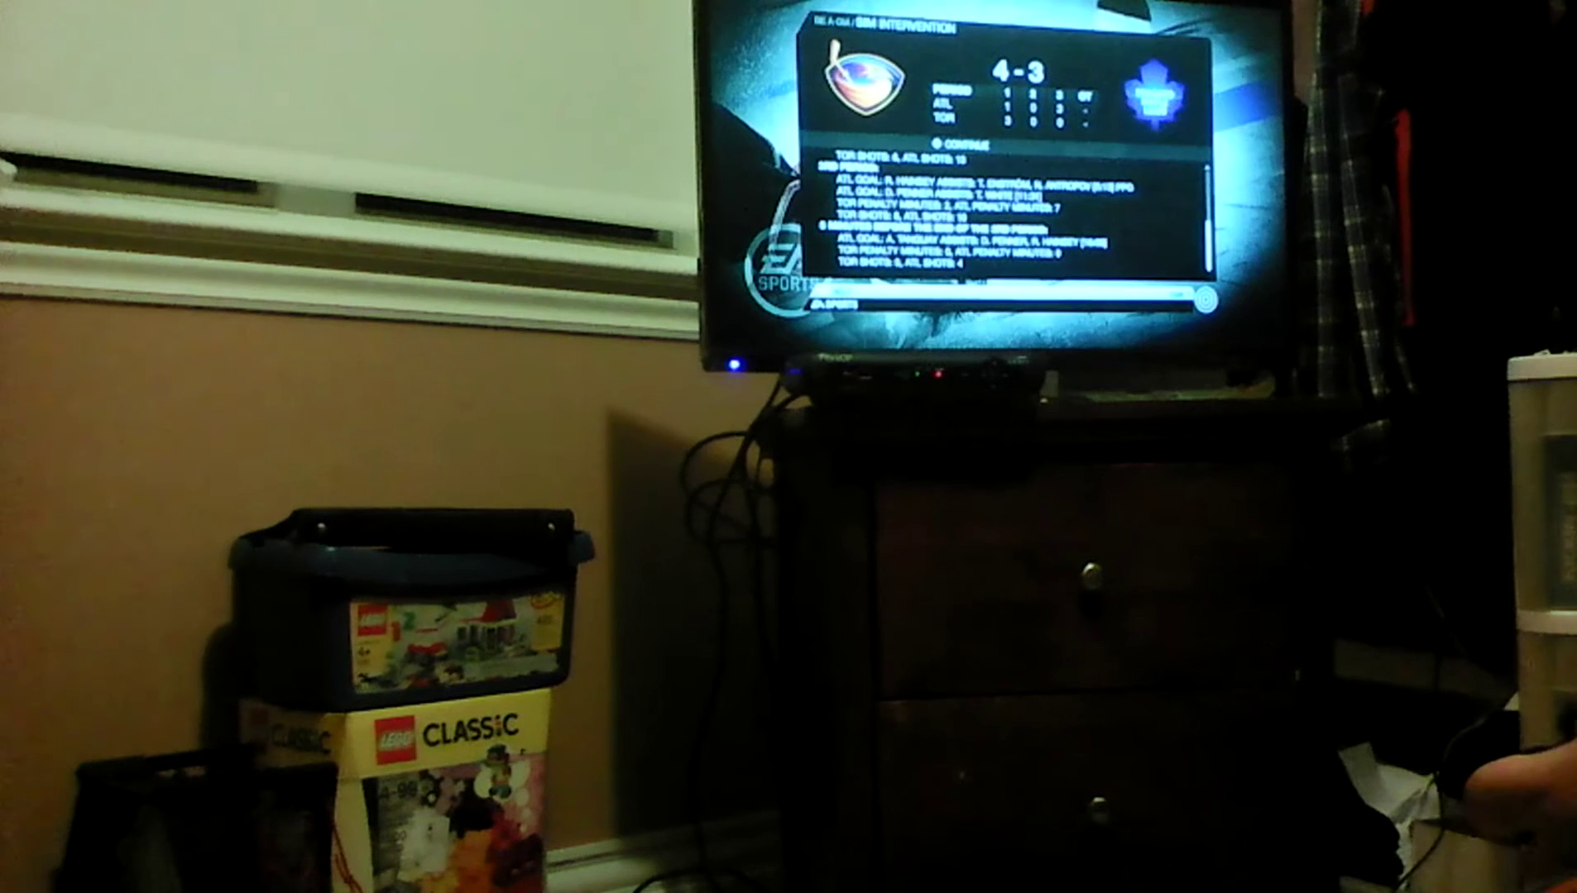
# - Choose Continue on the Toronto sim-intervention screen to return to the December hub
pyautogui.press('Up')
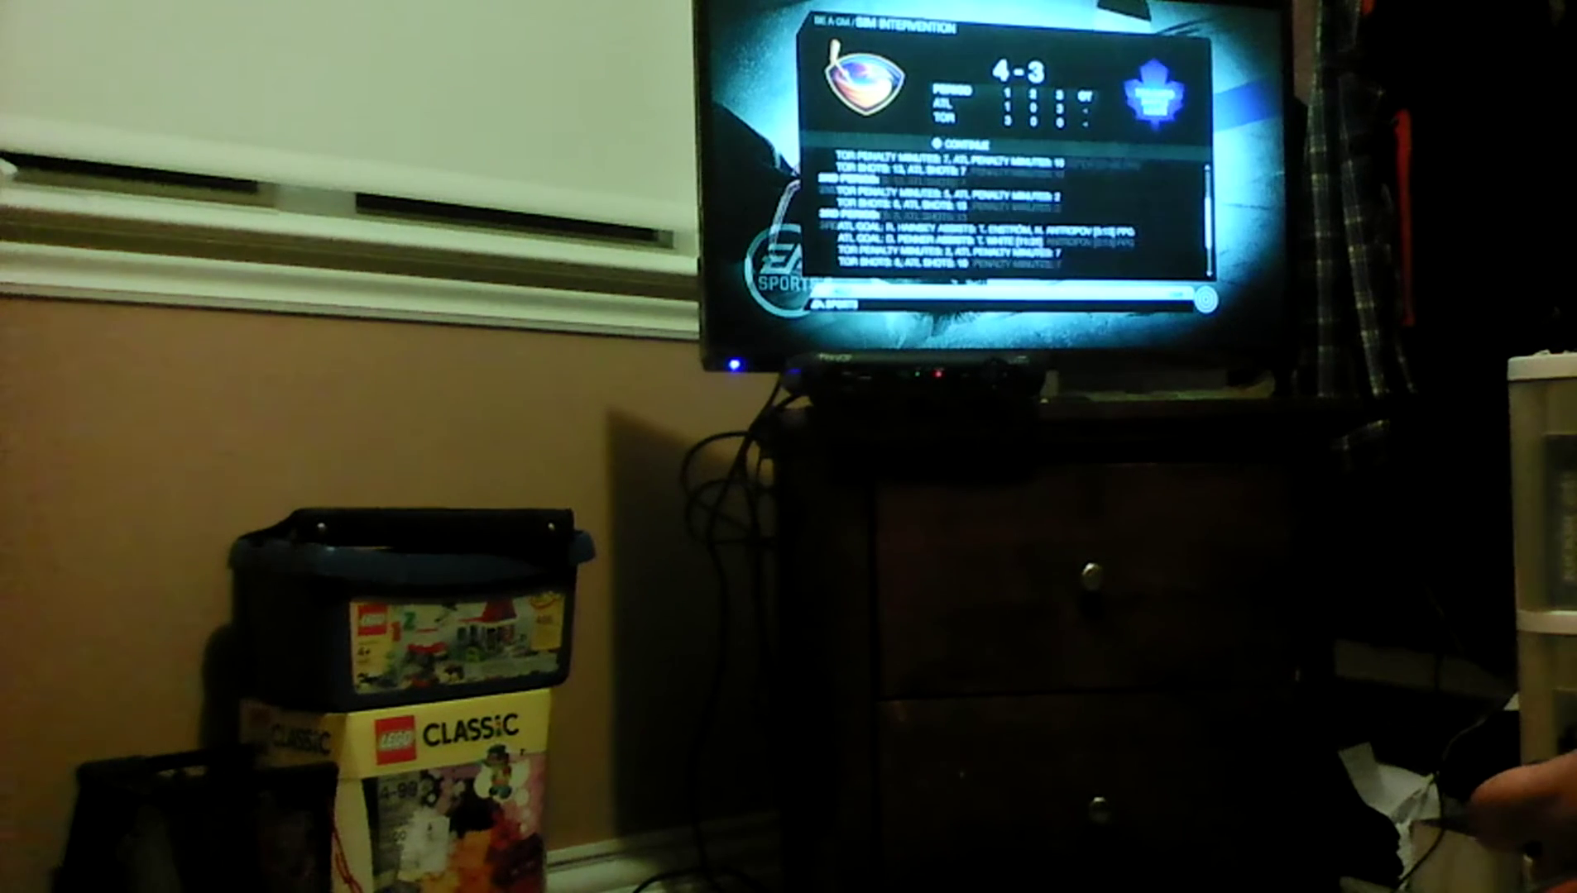
pyautogui.press('Return')
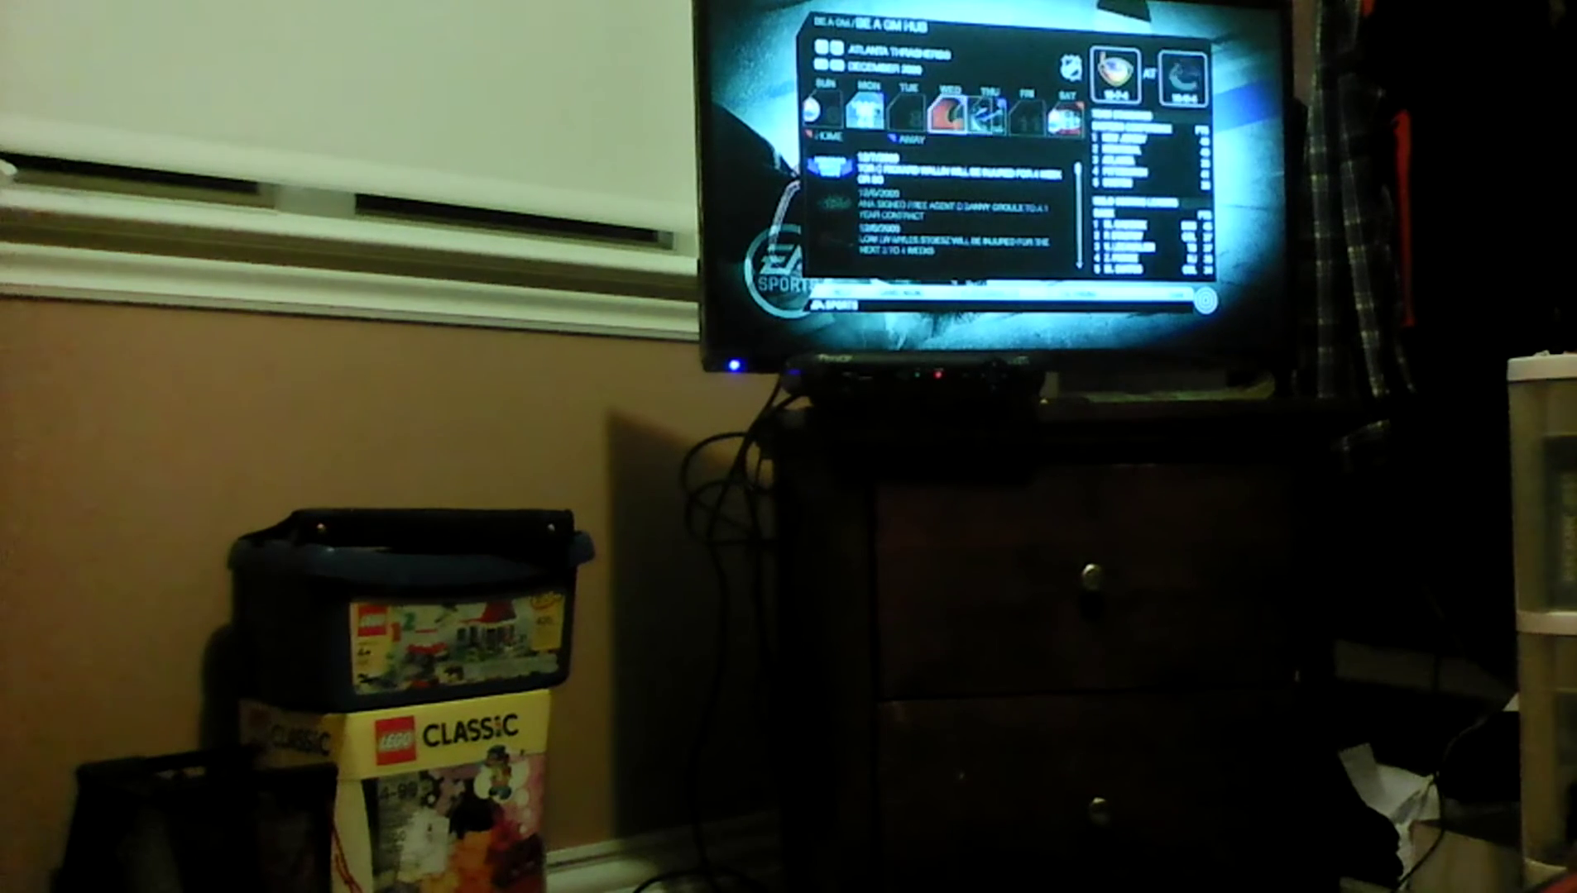
# - Resume the December sim and decline Colorado's trade offer
pyautogui.press('Return')
pyautogui.press('Return')
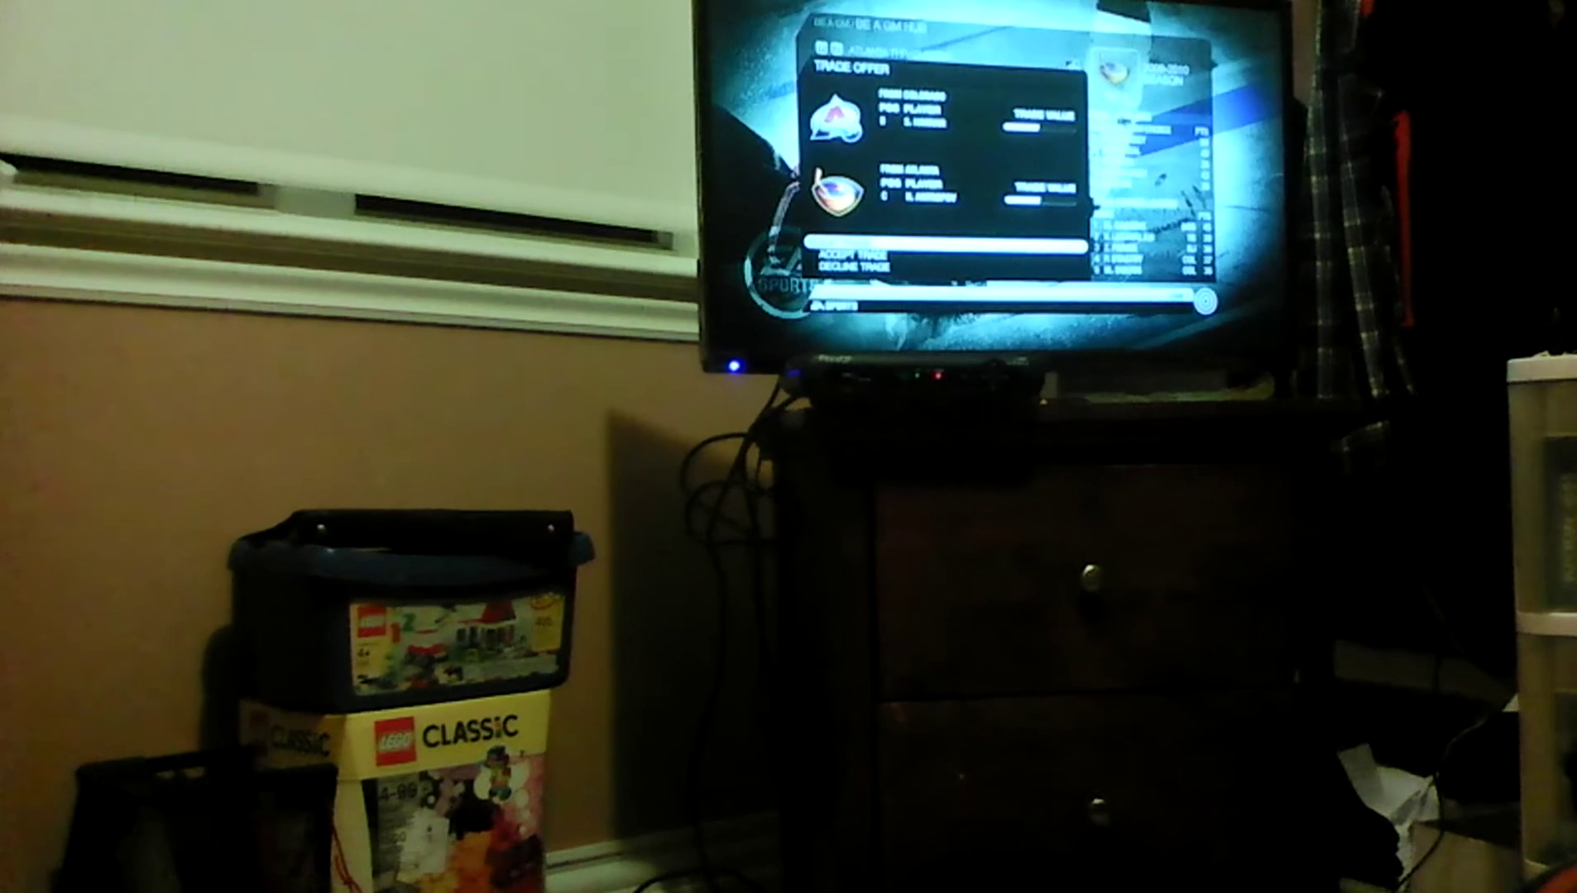
pyautogui.press('Down')
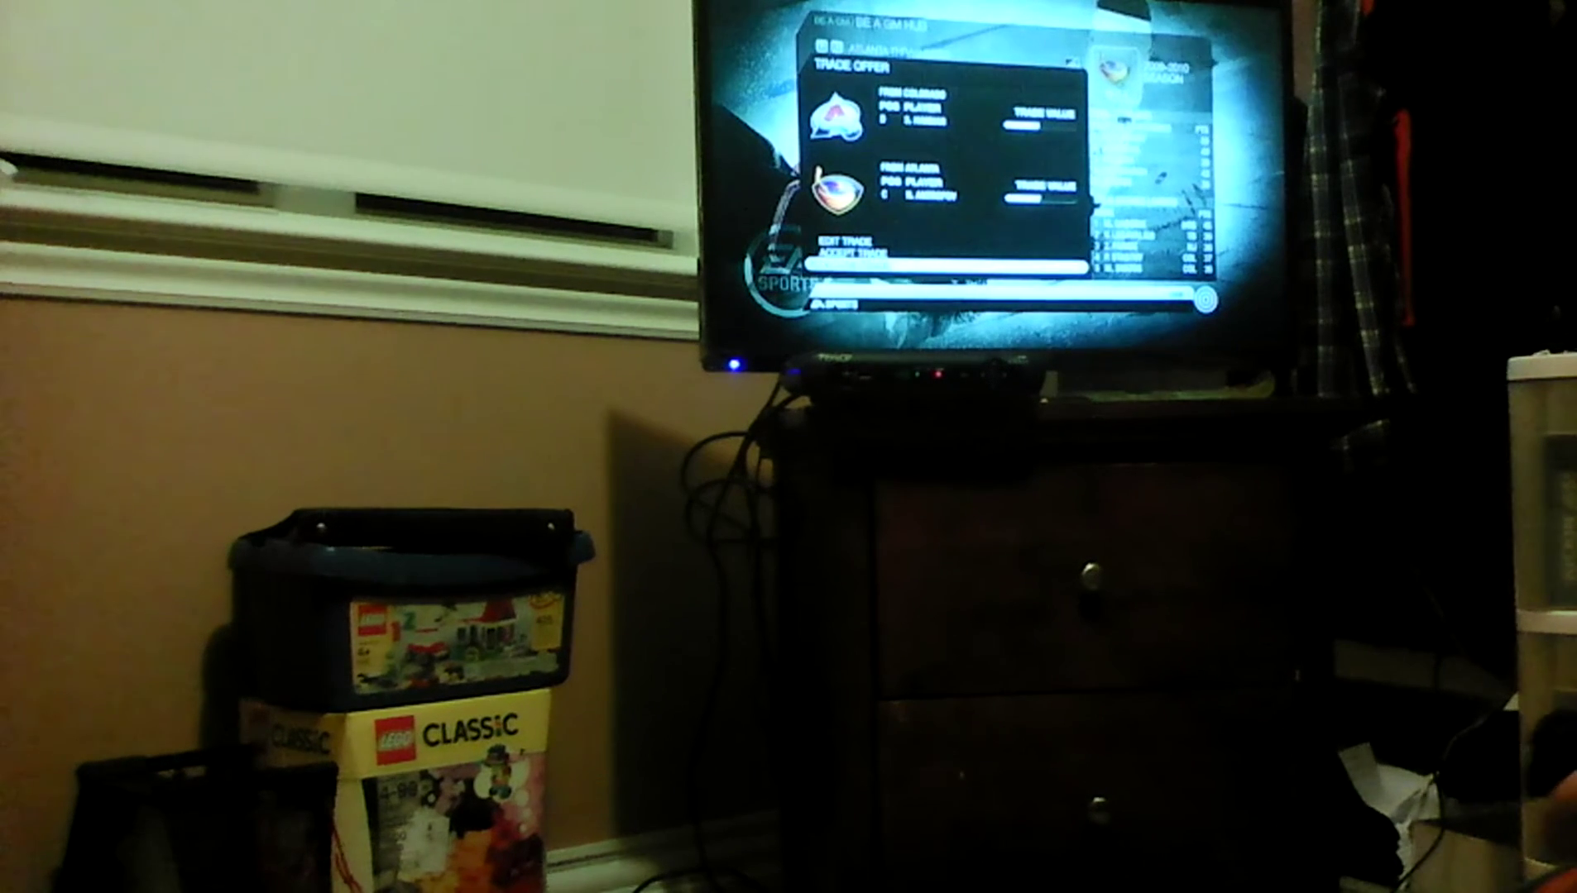
pyautogui.press('Return')
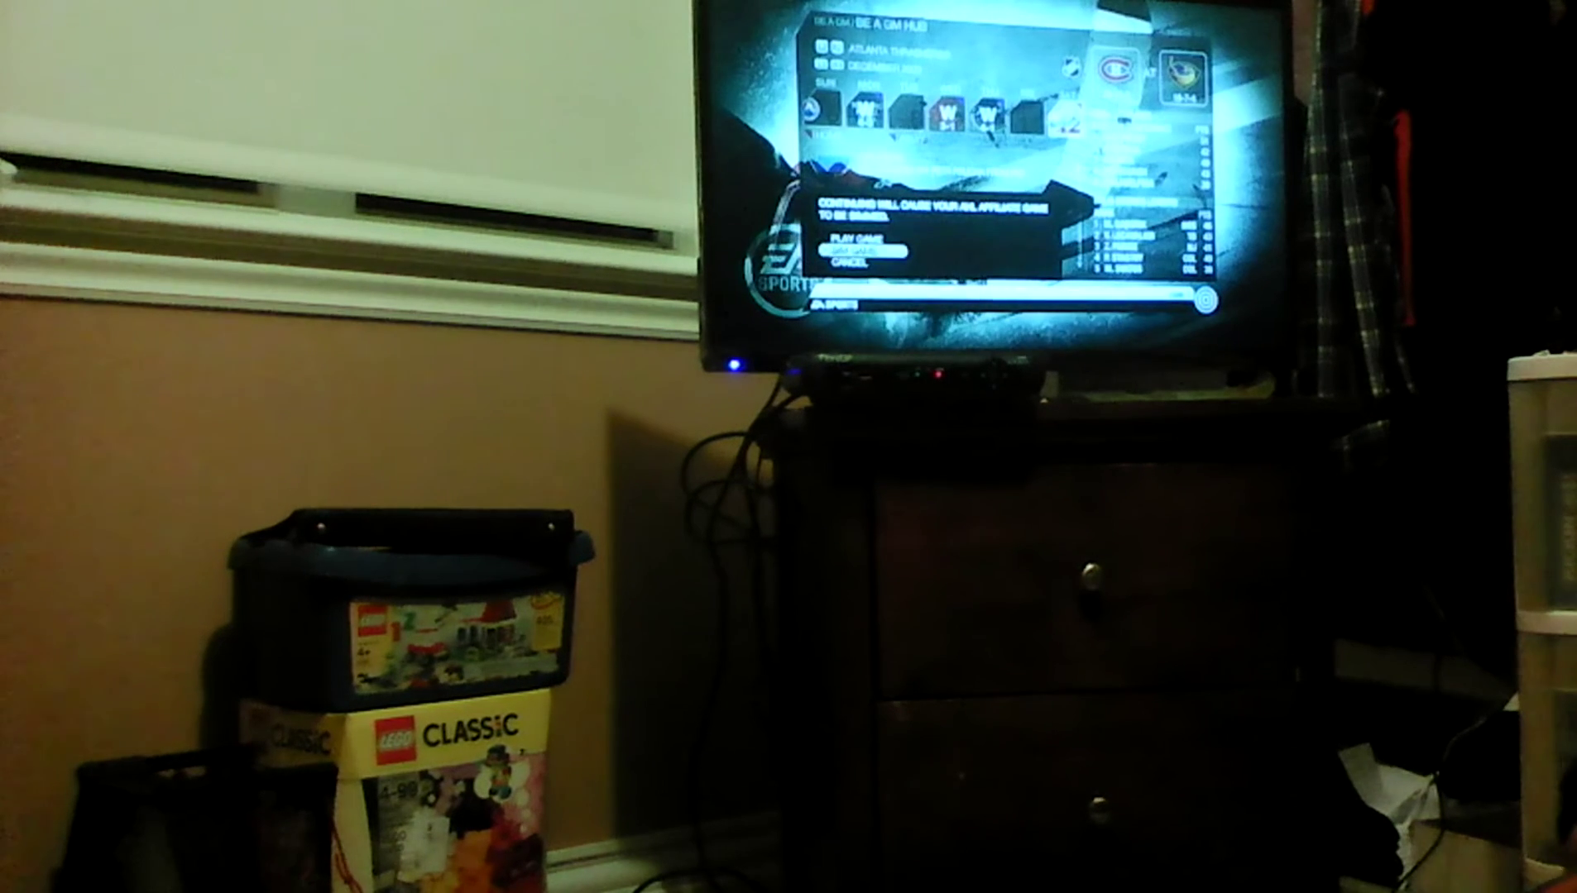
# - Pick the other answer on the AHL sim prompt and simulate the game through December 13
pyautogui.press('Down')
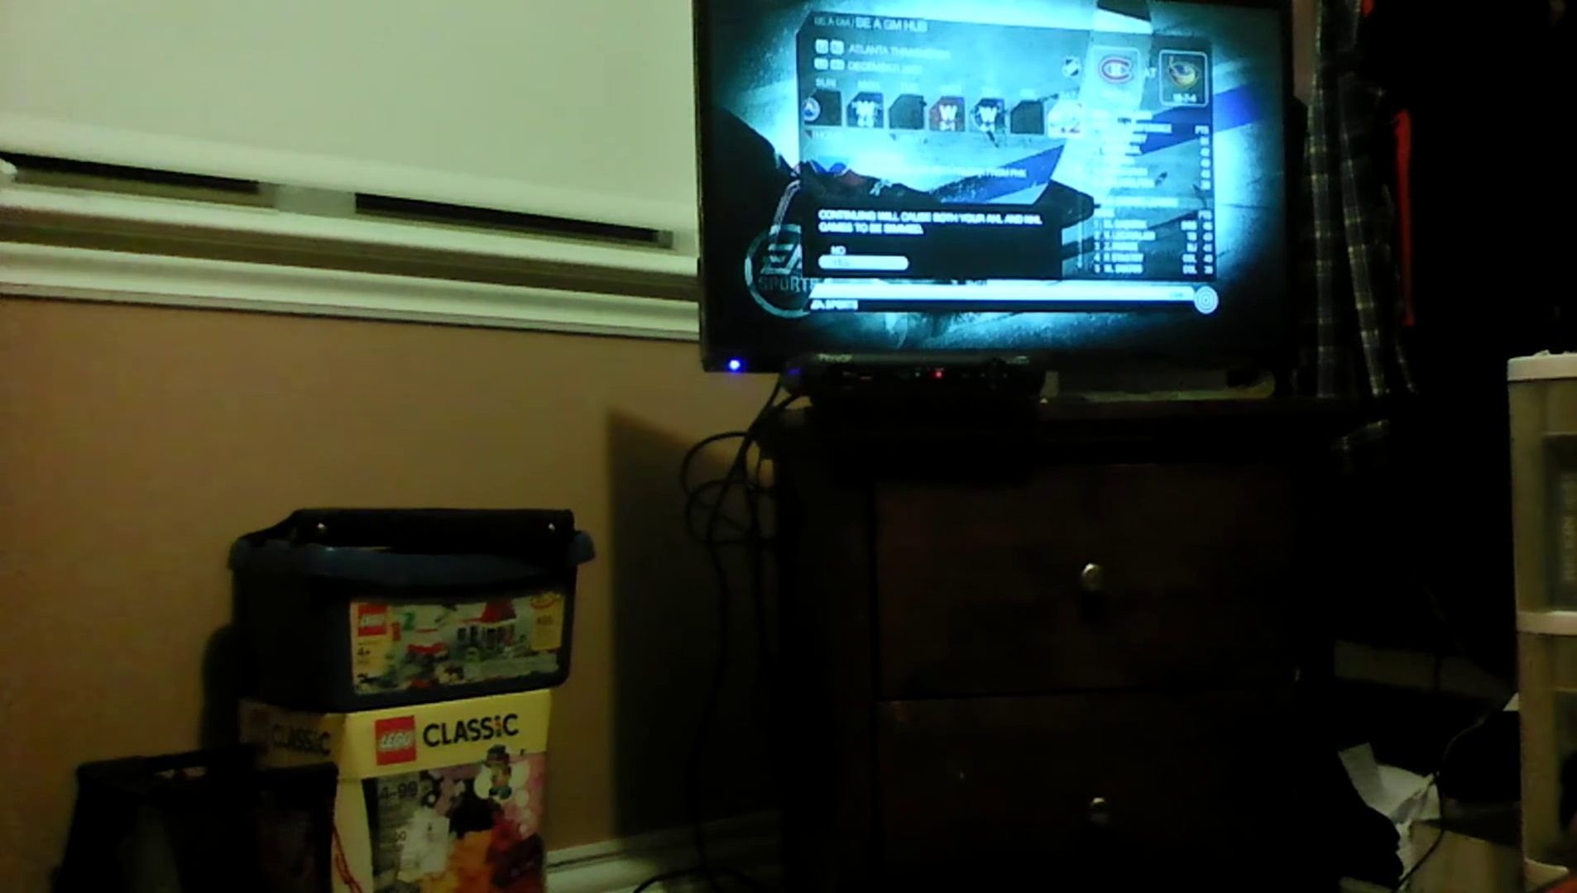
pyautogui.press('Return')
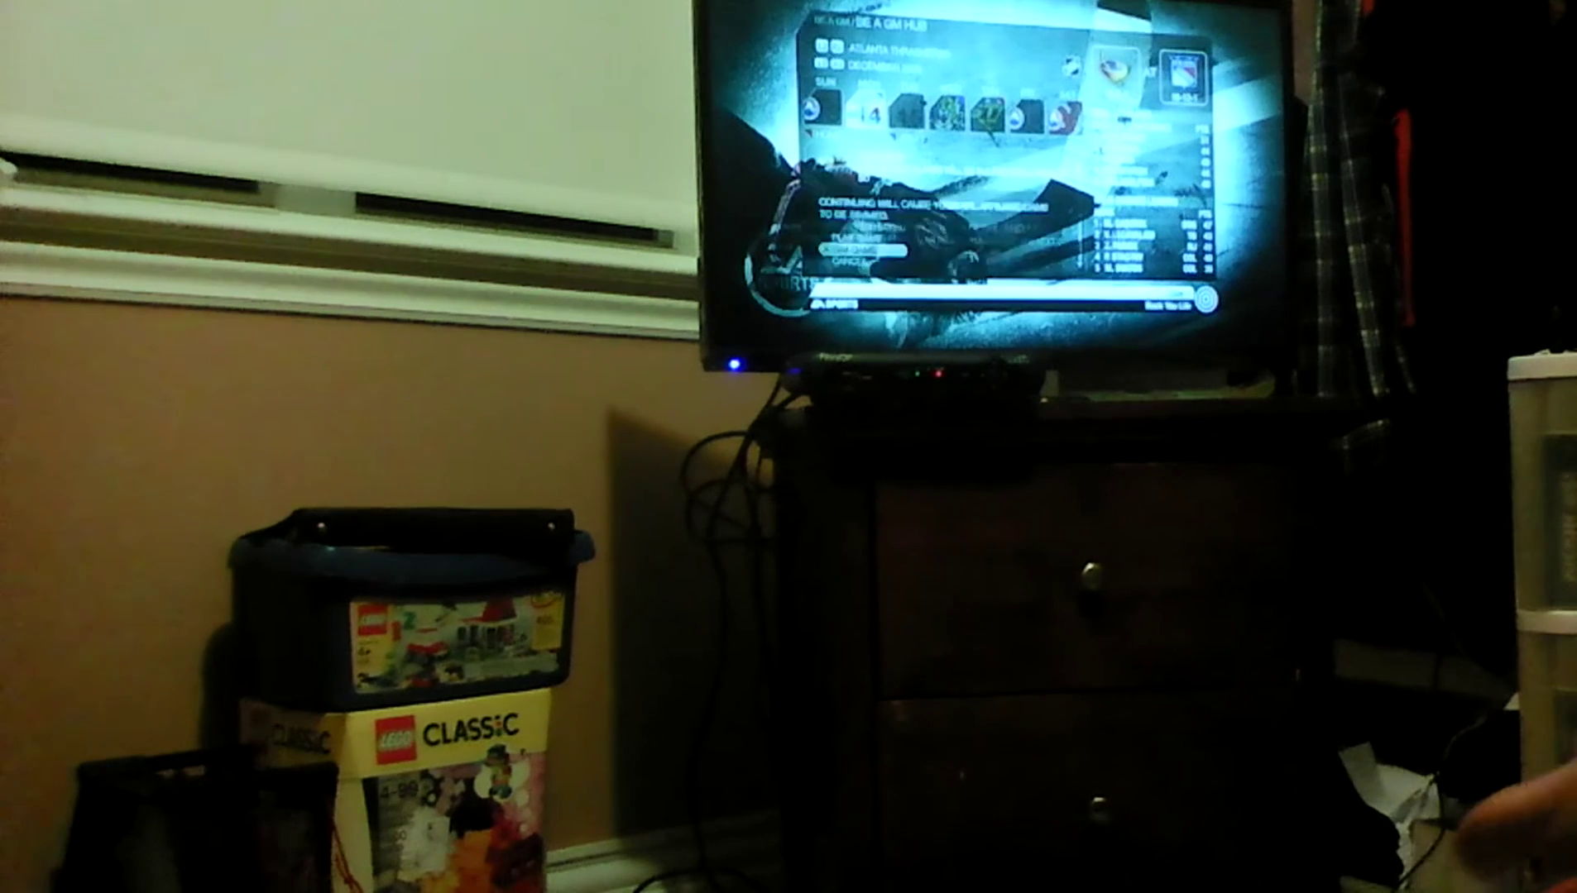
# - Sim the next Thrashers game into mid-December, then bring up Please Confirm for the following game
pyautogui.press('Return')
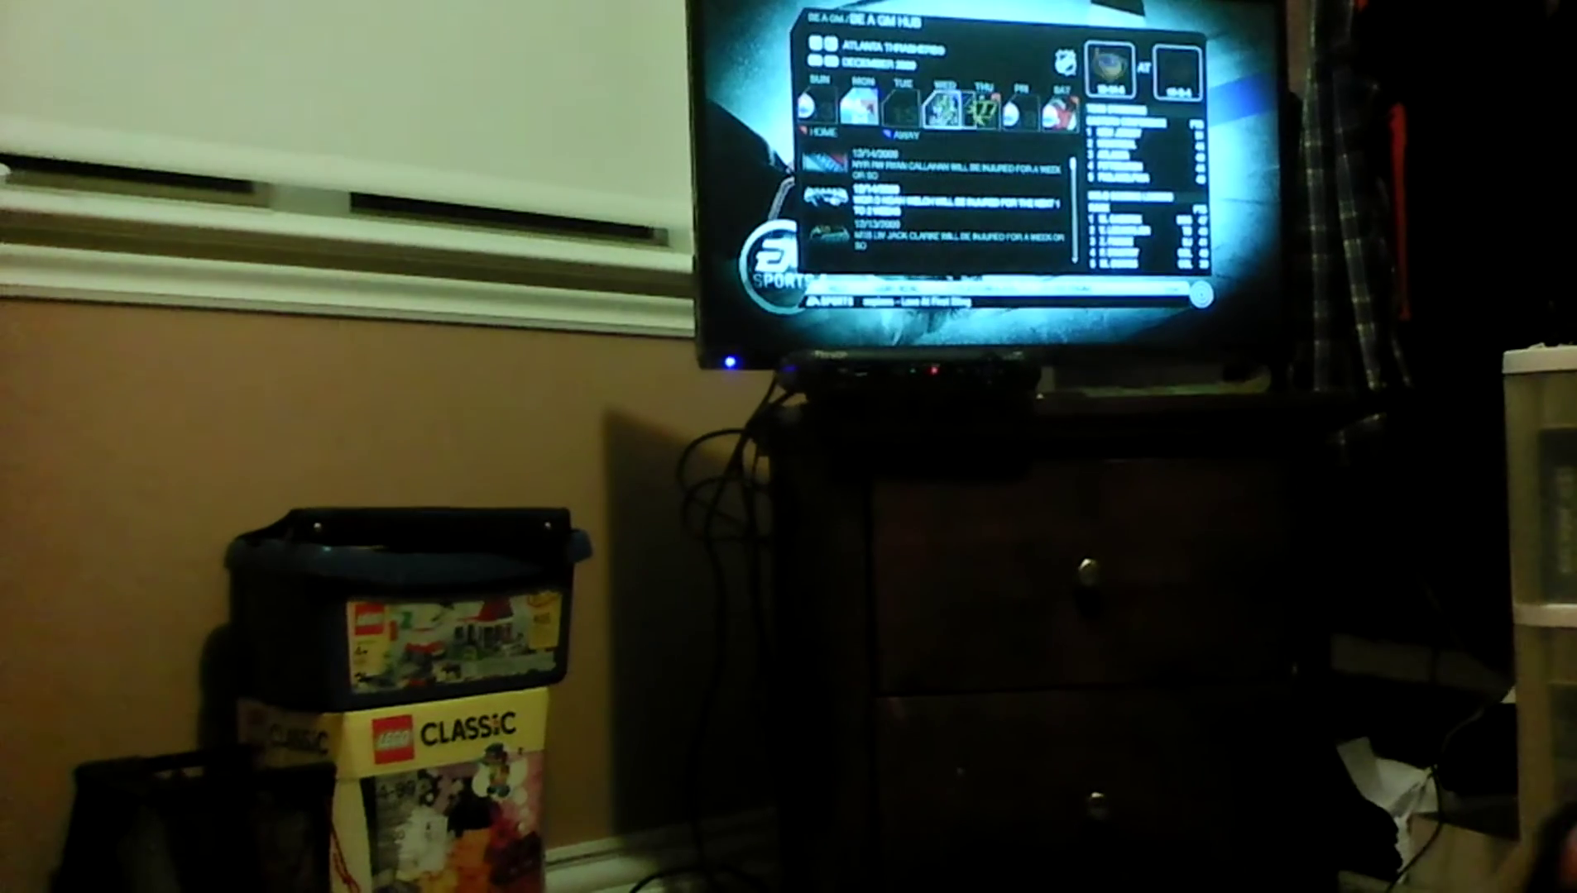
pyautogui.press('Return')
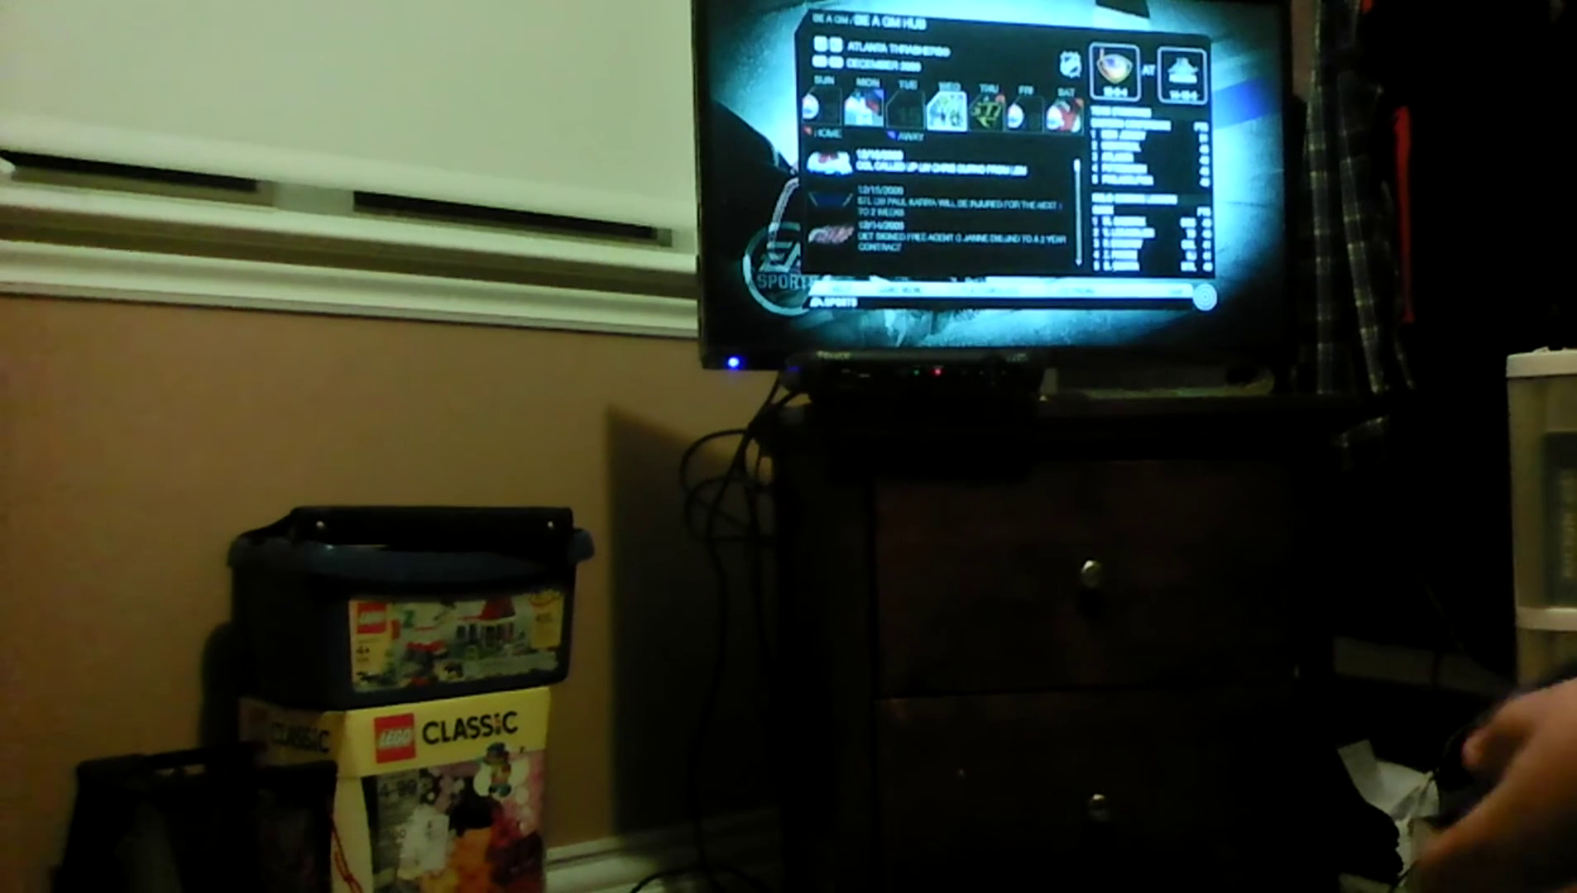
pyautogui.press('Return')
pyautogui.press('Return')
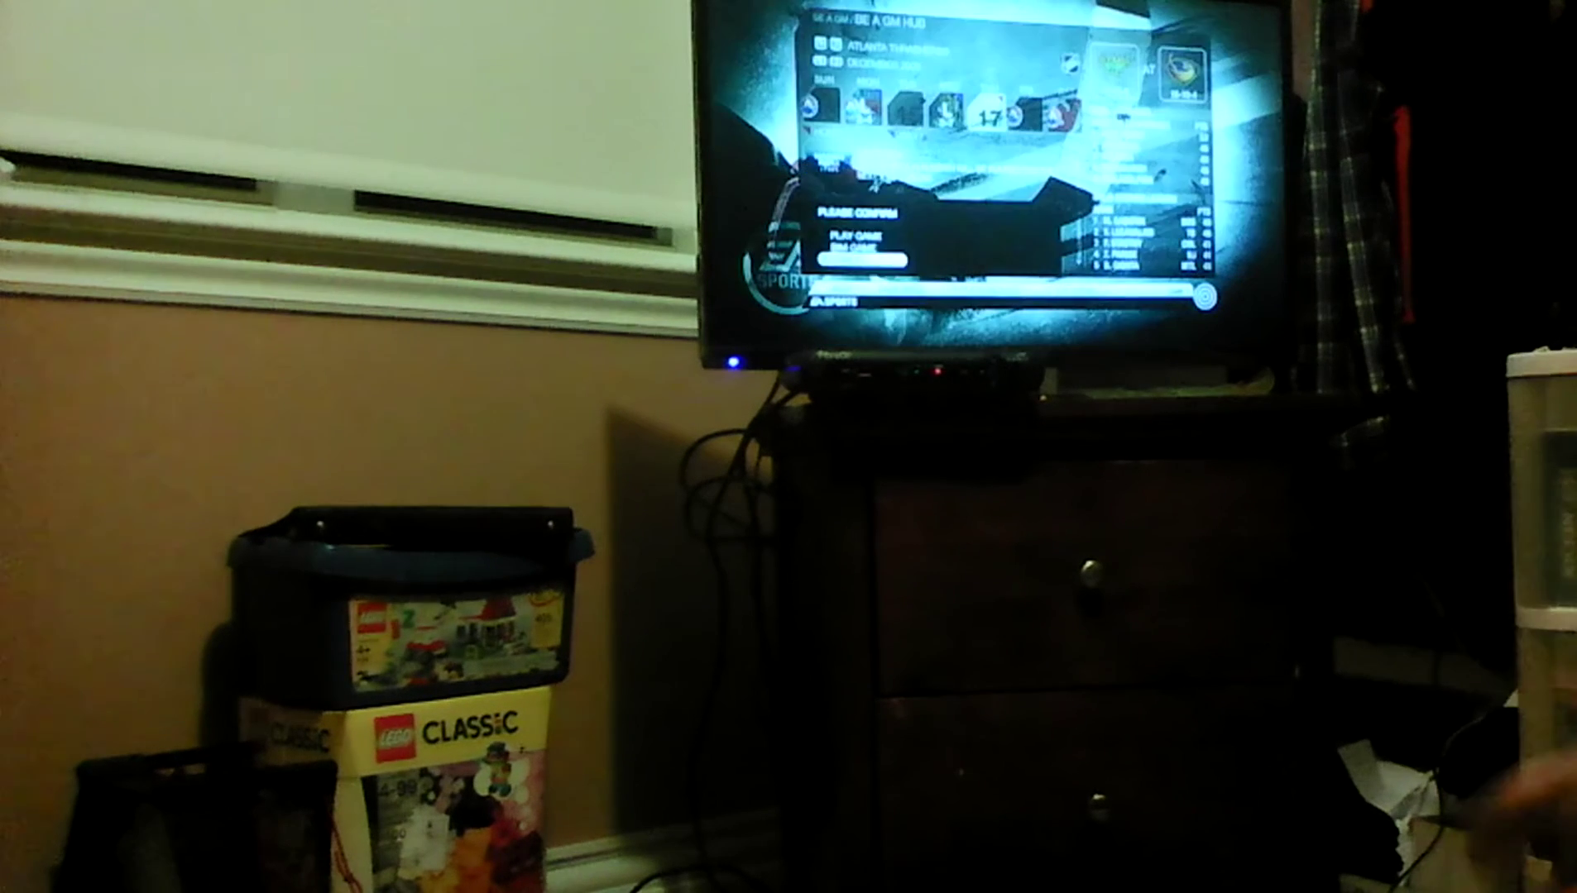
# - Simulate the Dallas game and the following game, reaching December 20, 2009
pyautogui.press('Return')
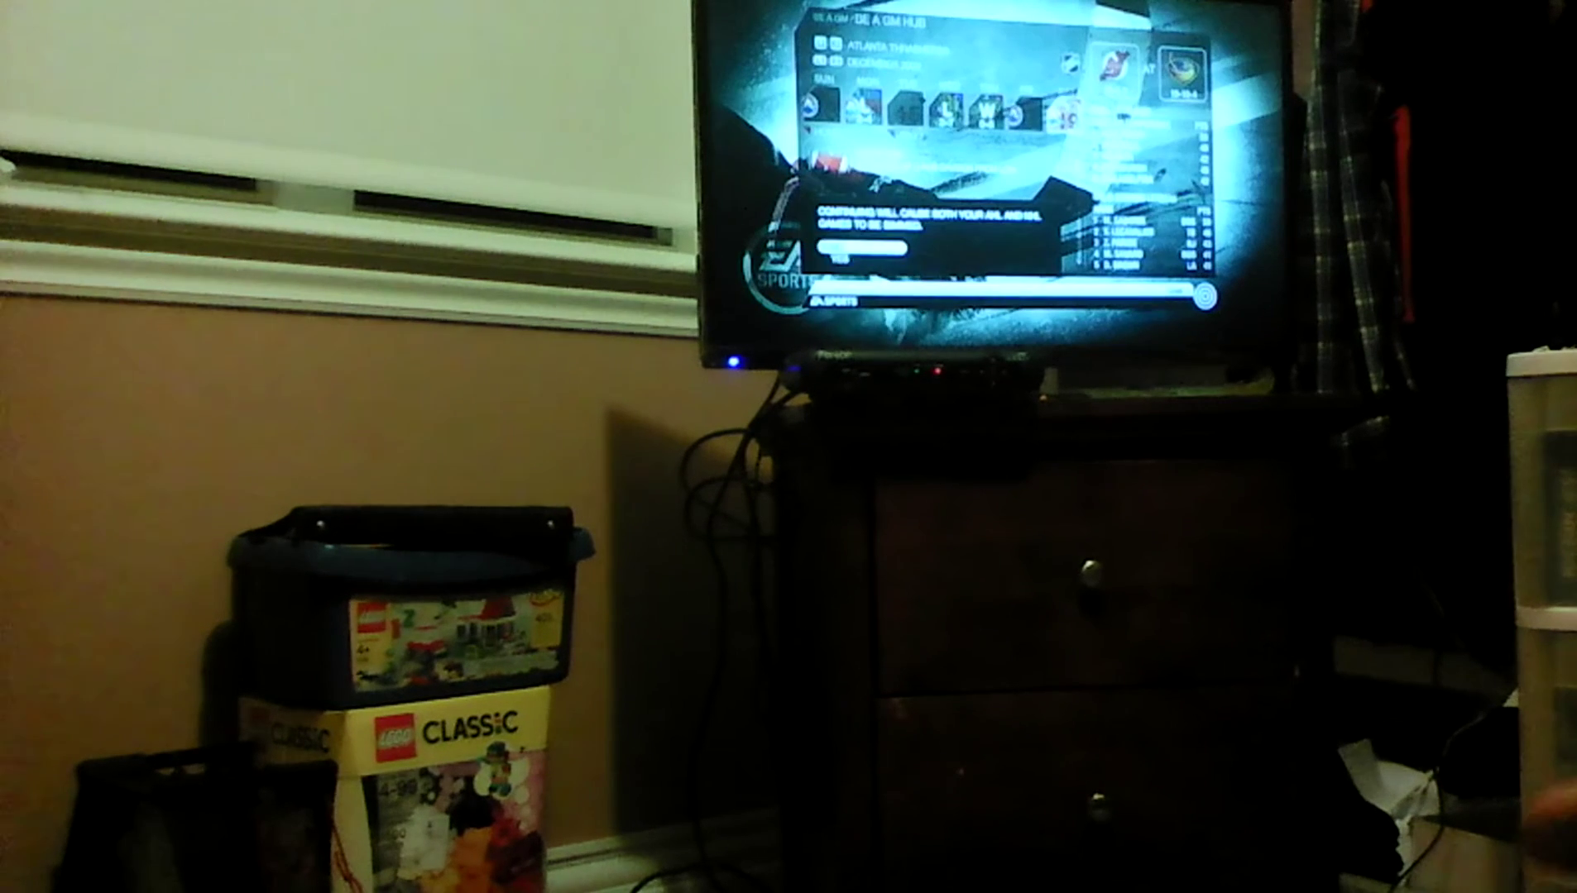
pyautogui.press('Return')
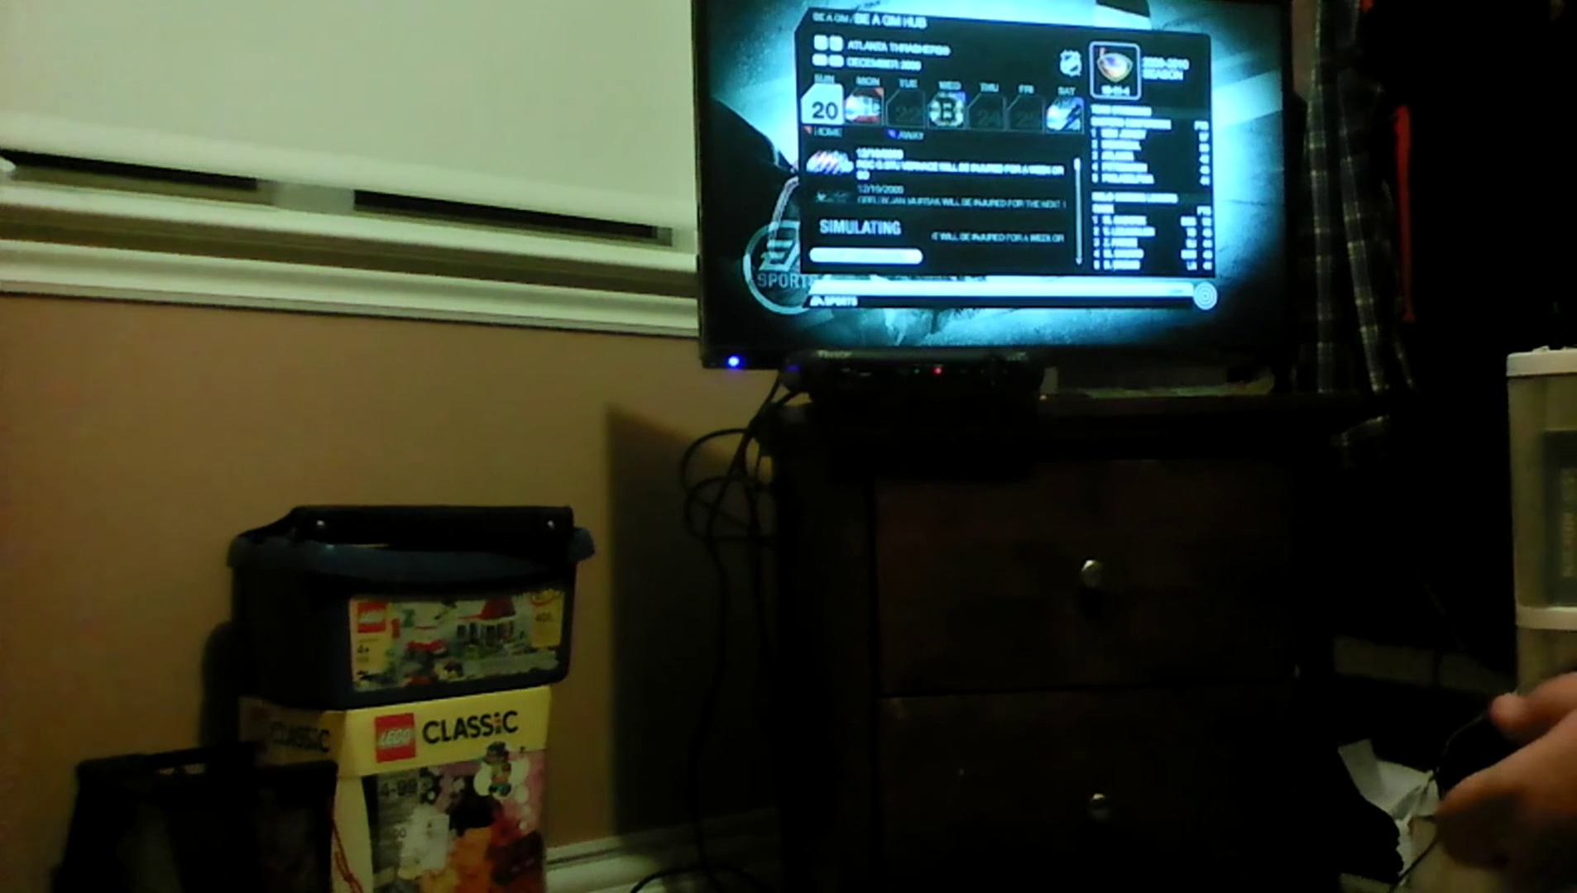
# - Simulate the Montreal game through December 23 and highlight Sim Game for the Boston game
pyautogui.press('Return')
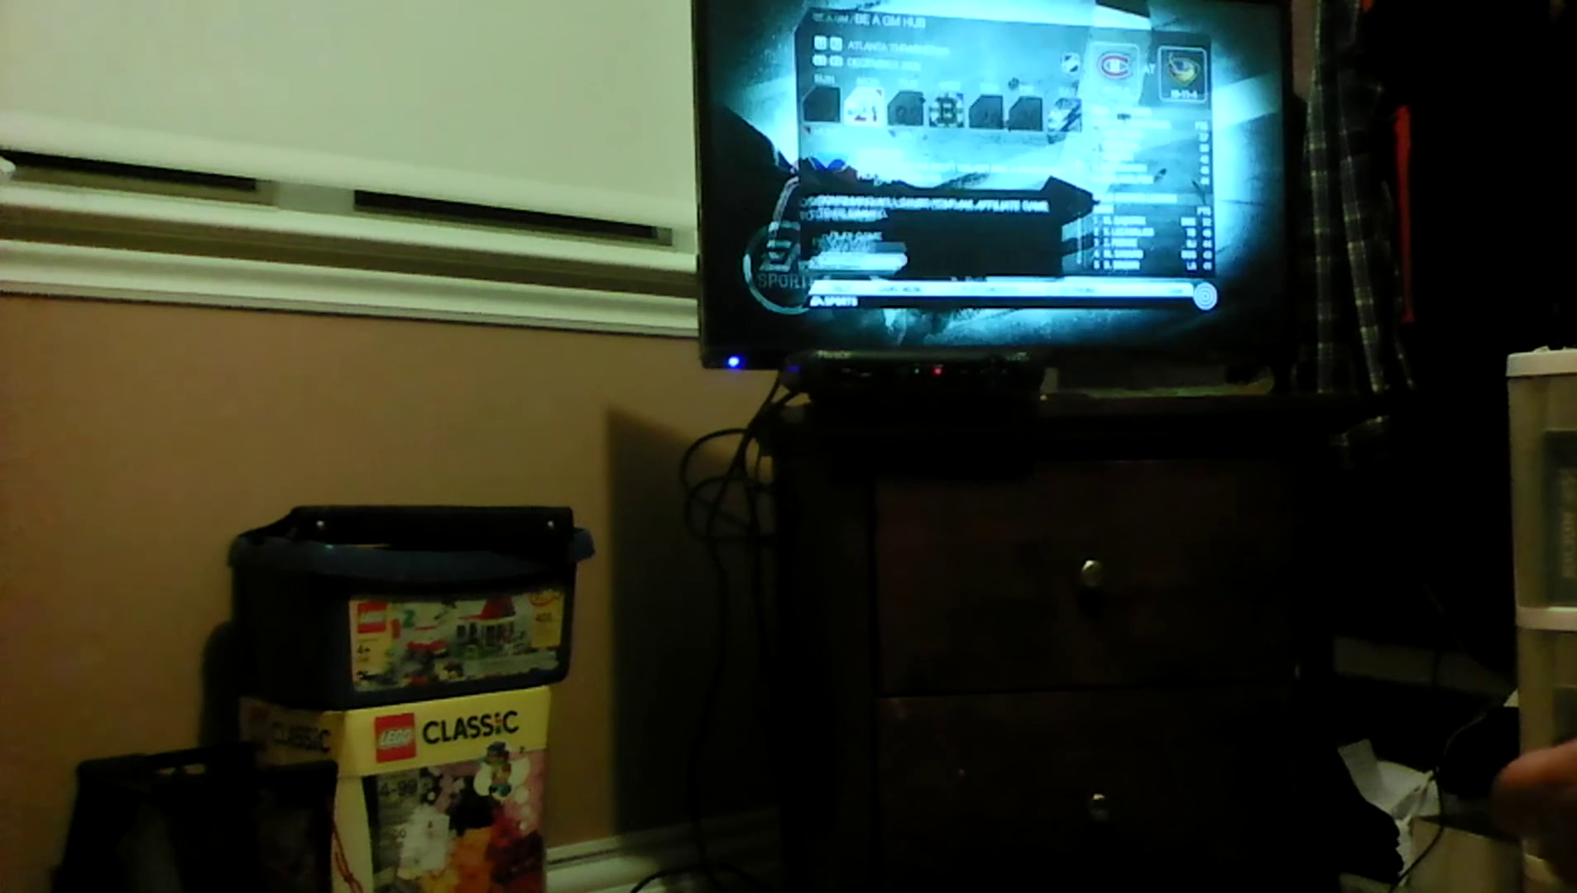
pyautogui.press('Return')
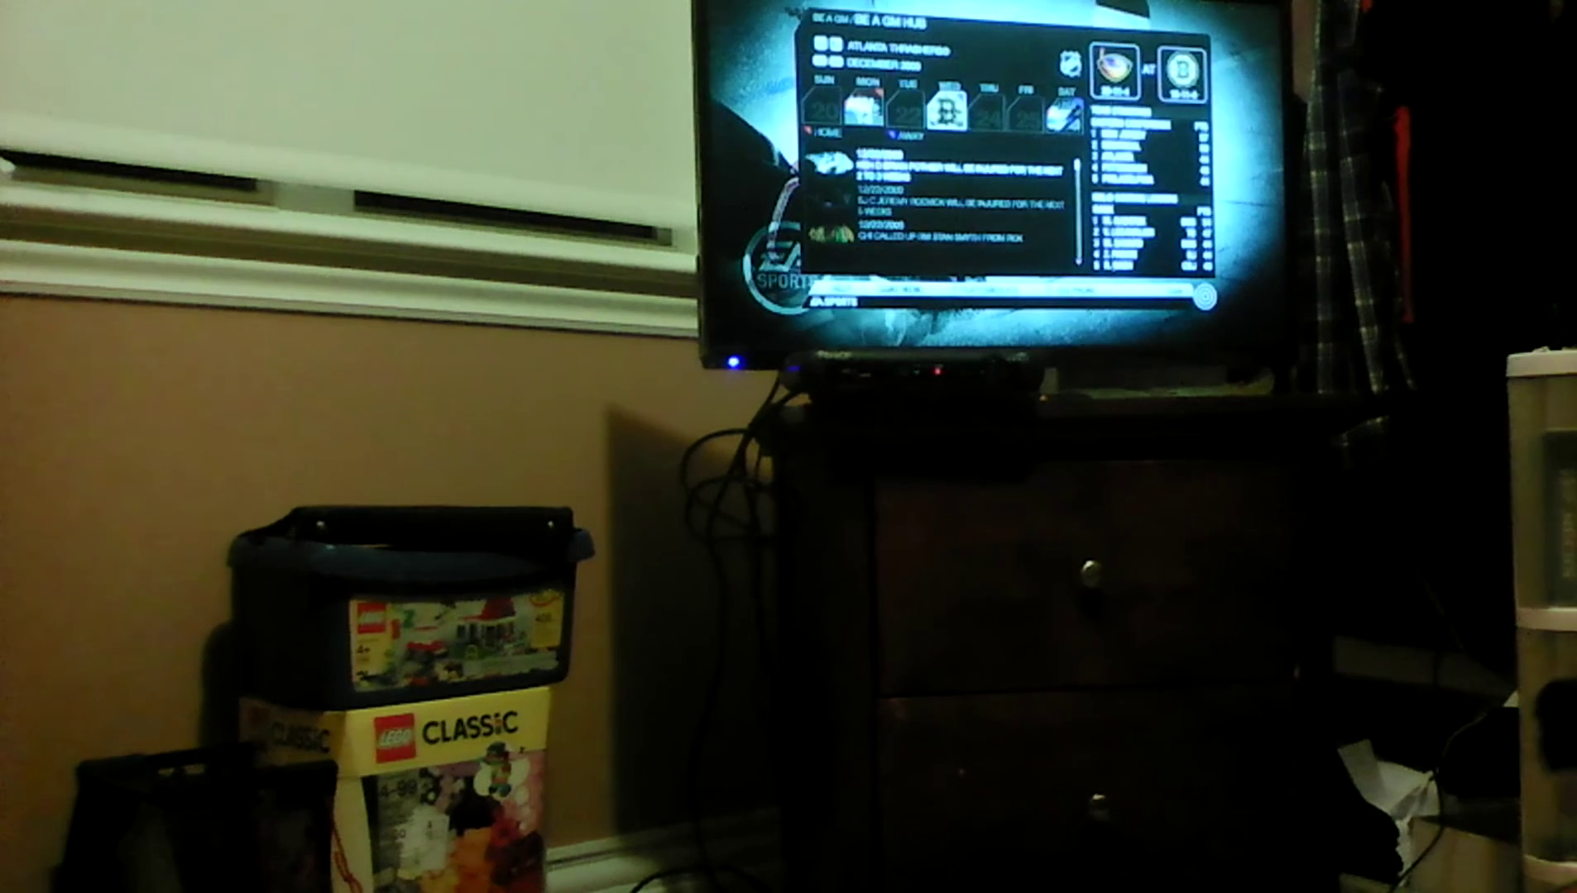
pyautogui.press('Up')
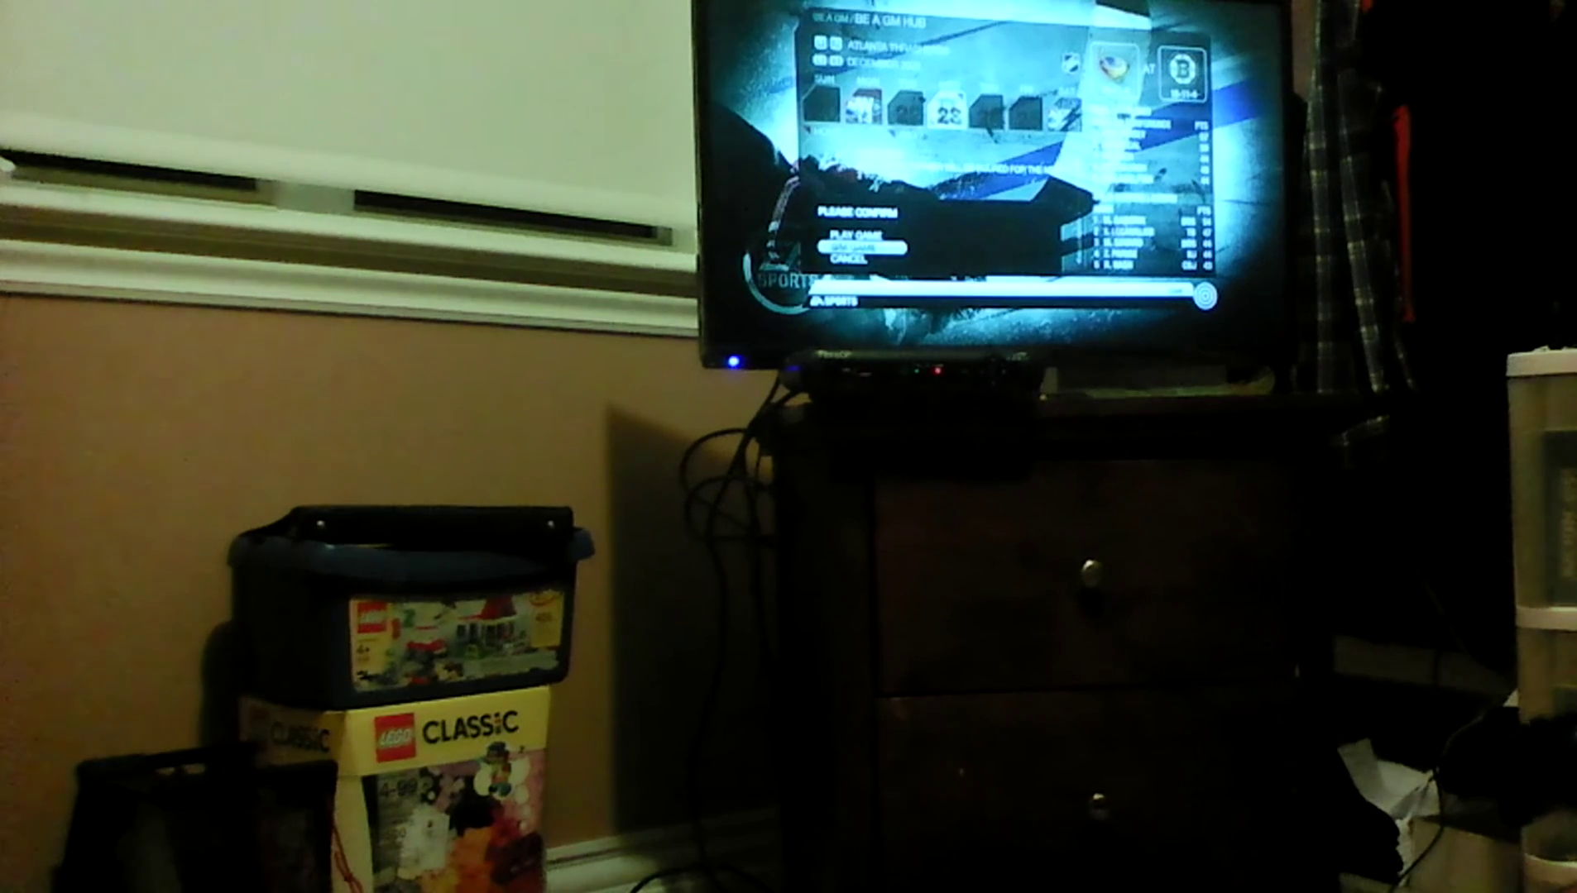
# - Choose Sim Game for the Boston game, advancing the calendar to December 24
pyautogui.press('Return')
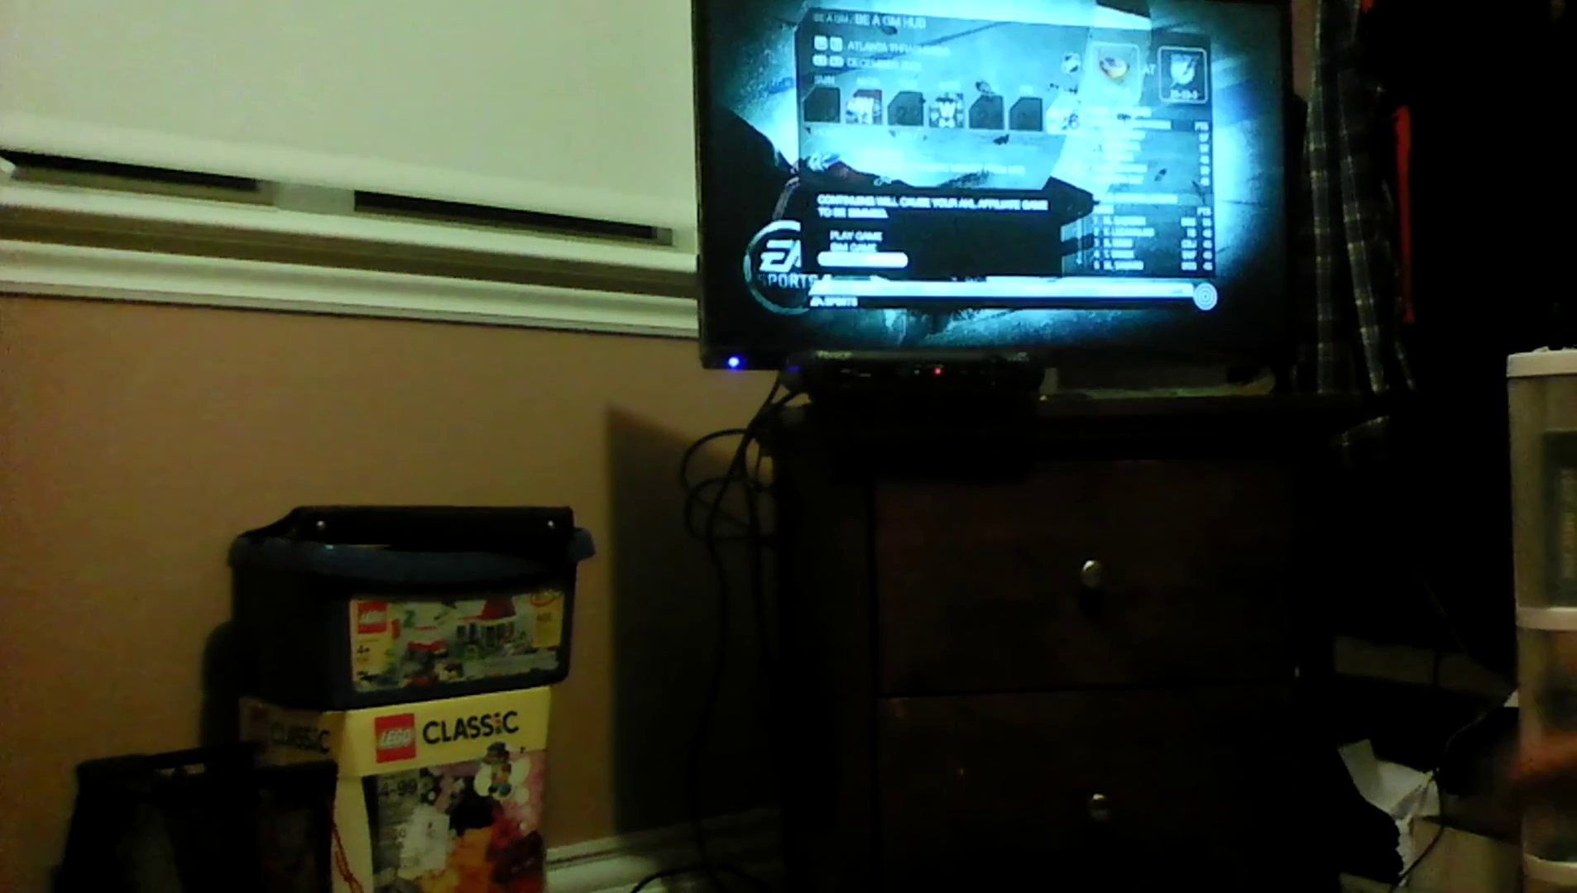
# - Confirm the sim of the Tampa Bay game, tied 2-2, and let Quick Sim finish it
pyautogui.press('Return')
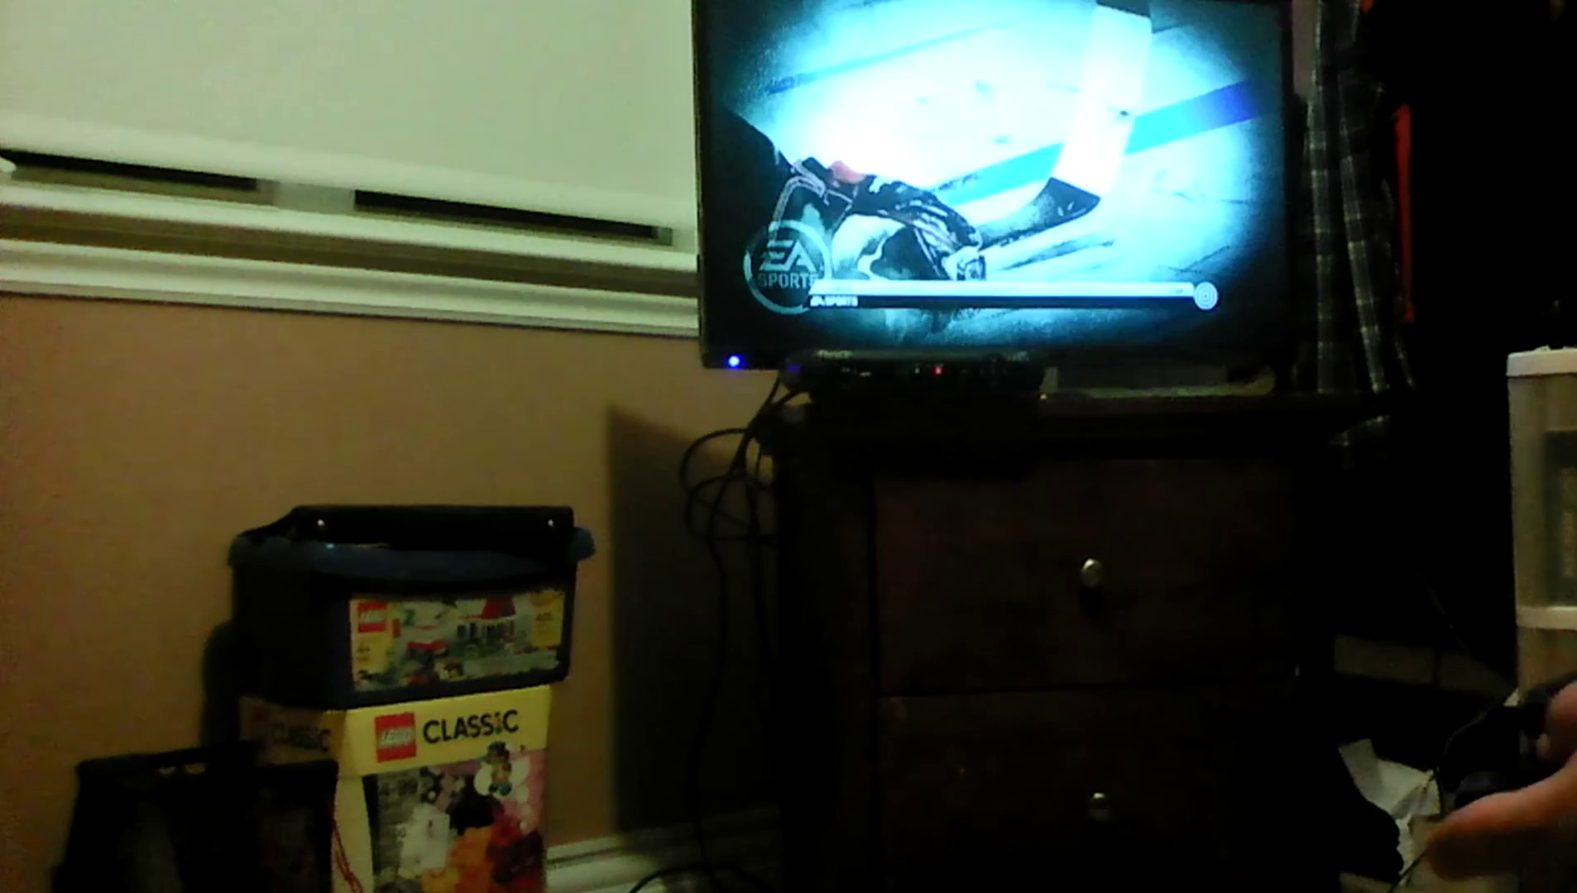